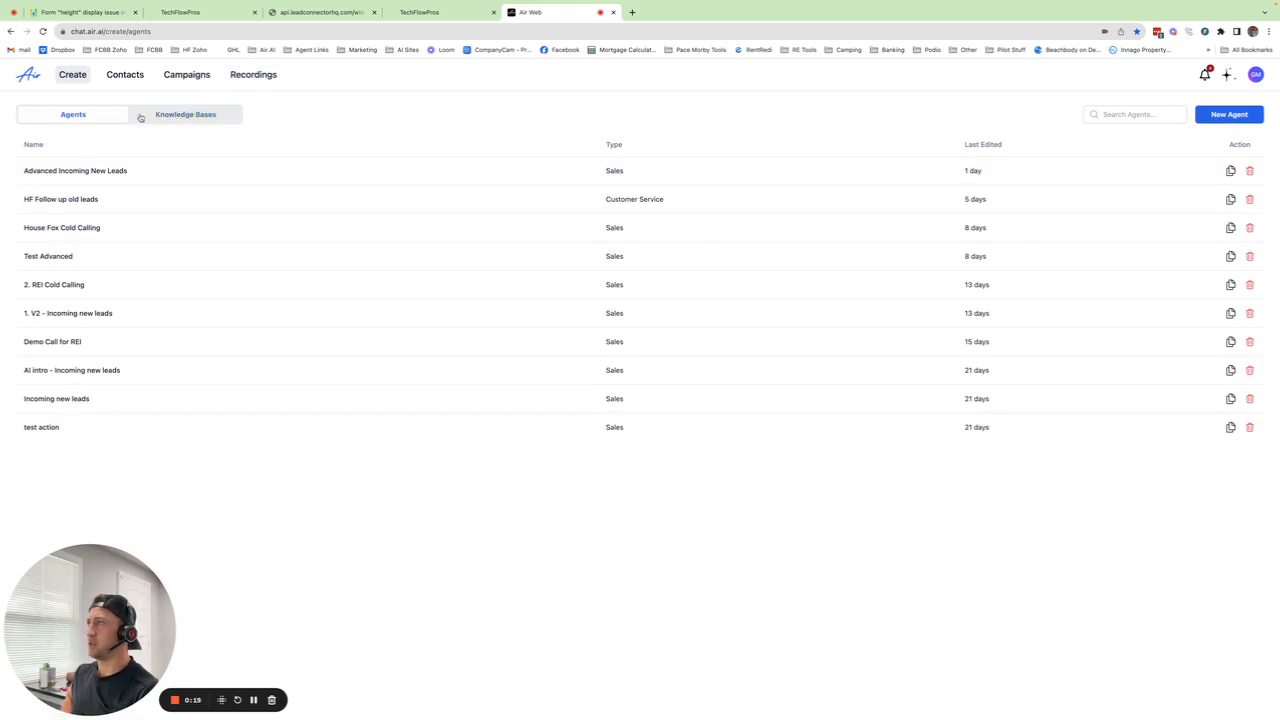
# Step: Open the House Fox Cold Calling knowledge base and look at its Add to Knowledge Base options
pyautogui.click(171, 117)
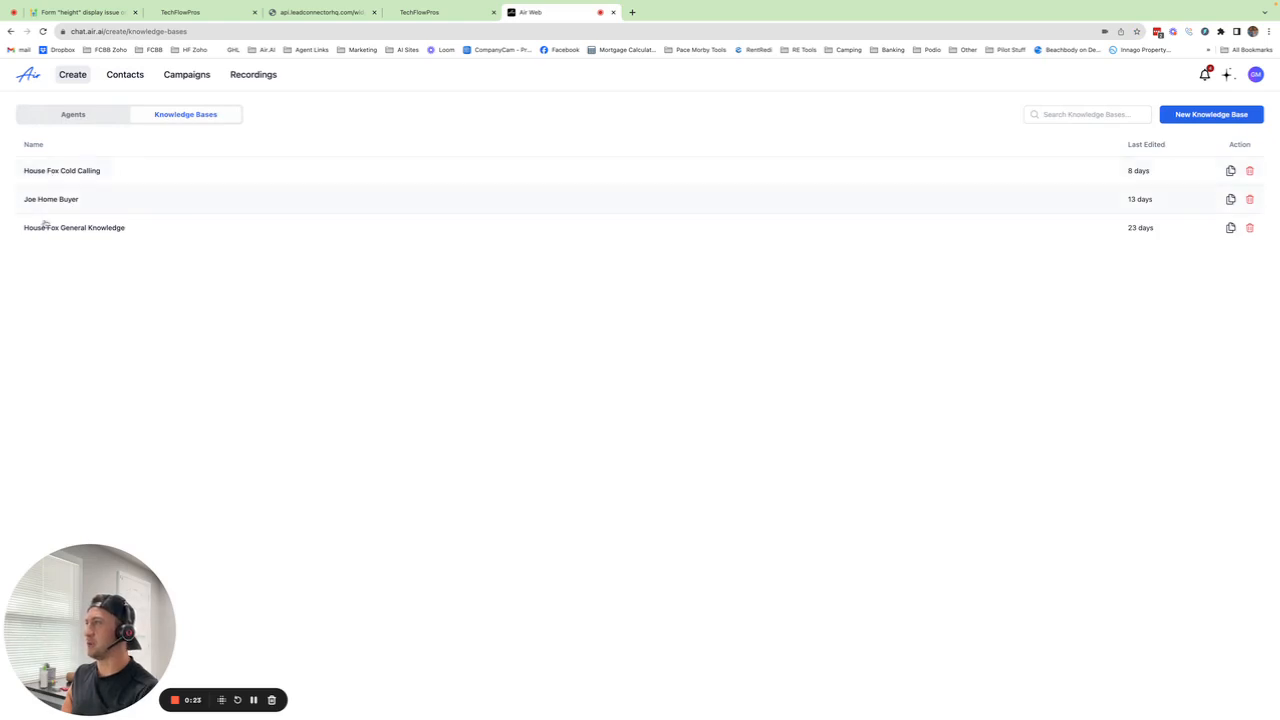
pyautogui.click(71, 173)
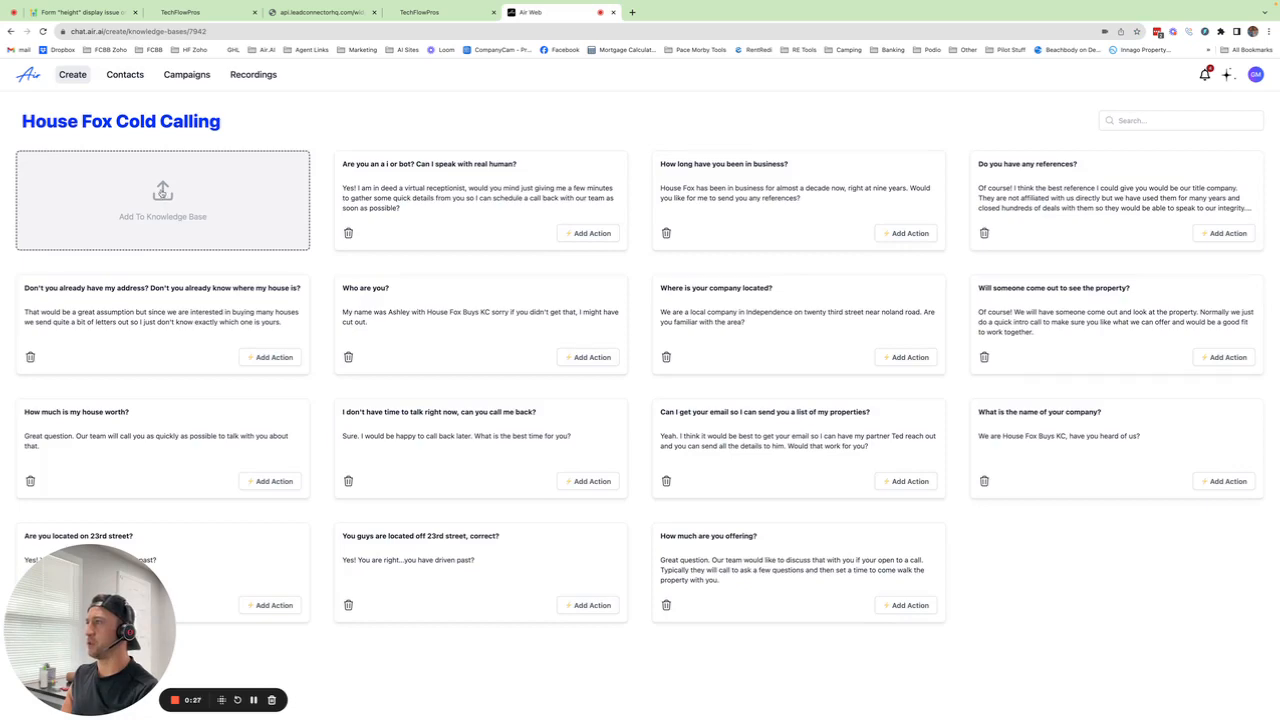
pyautogui.click(163, 193)
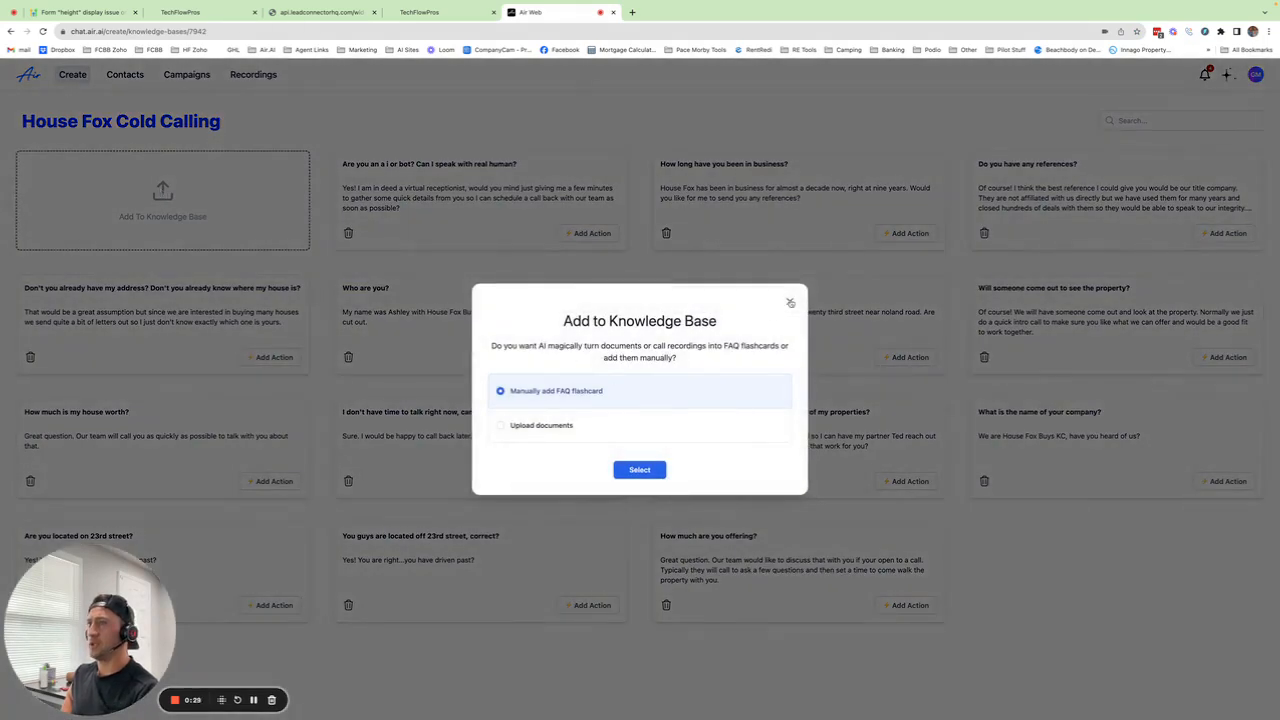
pyautogui.click(789, 301)
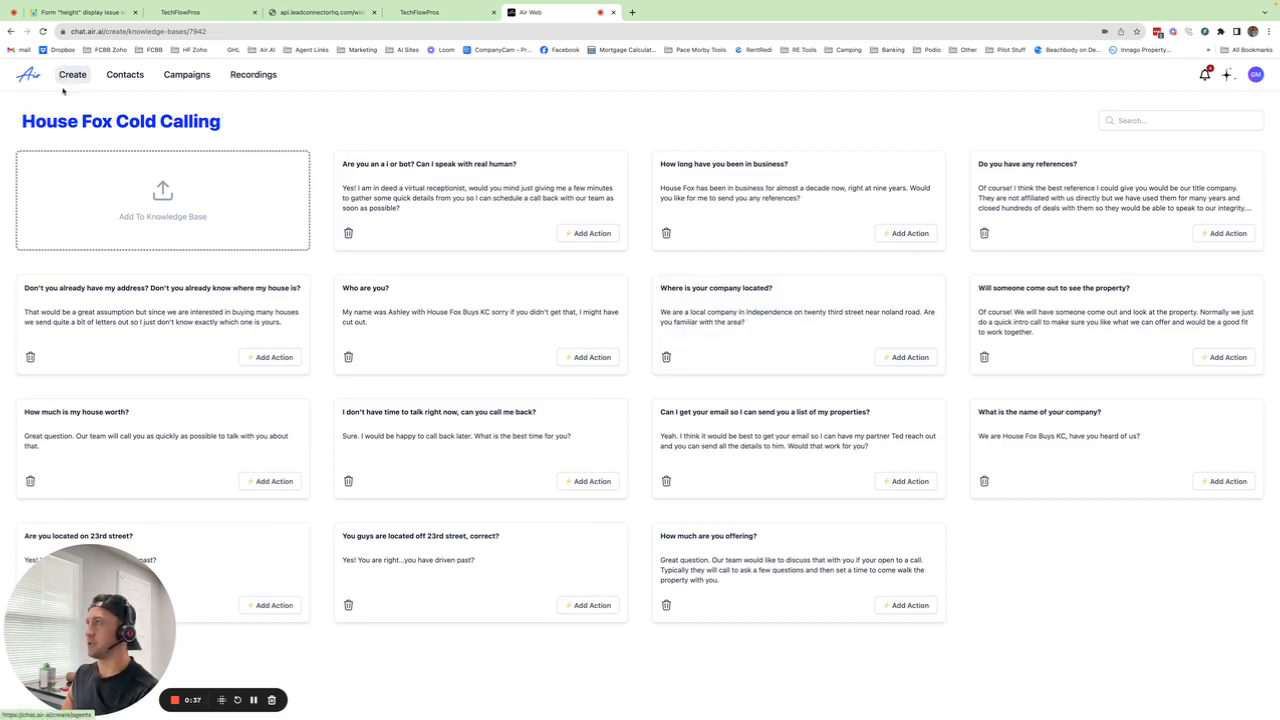
# Step: Look over Recordings and Campaigns, then start a new agent from the agents list
pyautogui.click(253, 76)
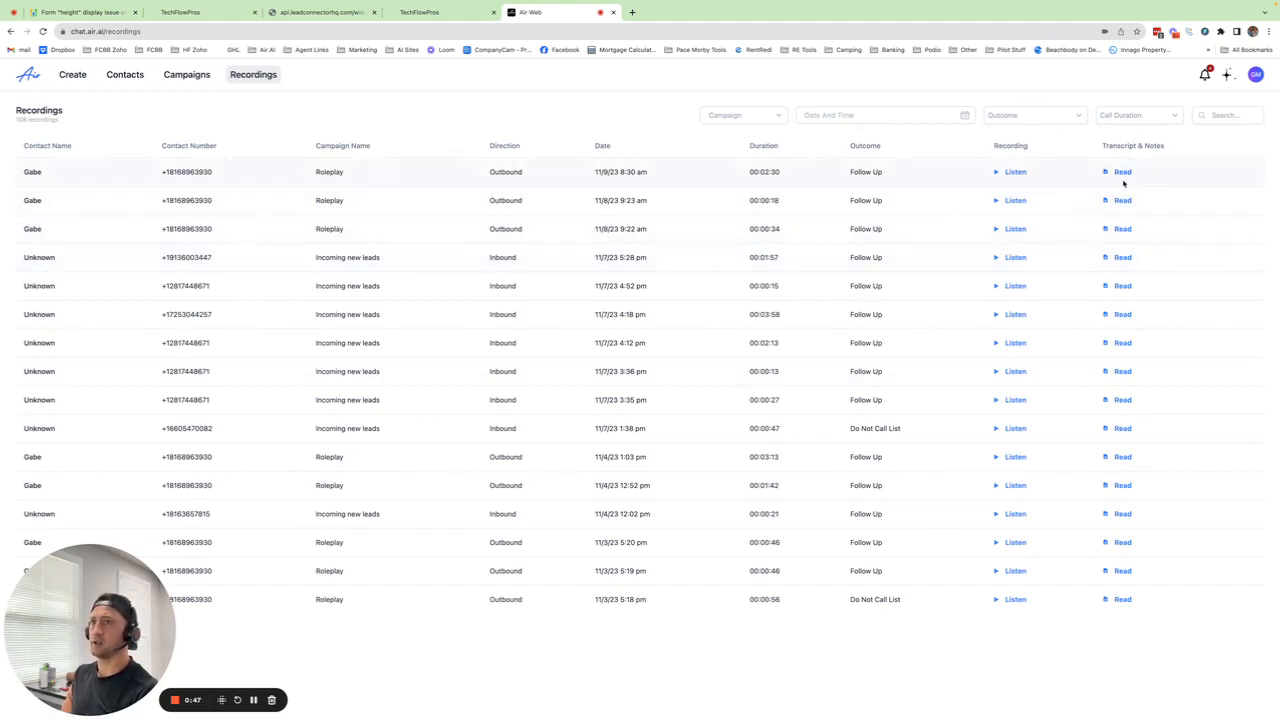
pyautogui.click(186, 76)
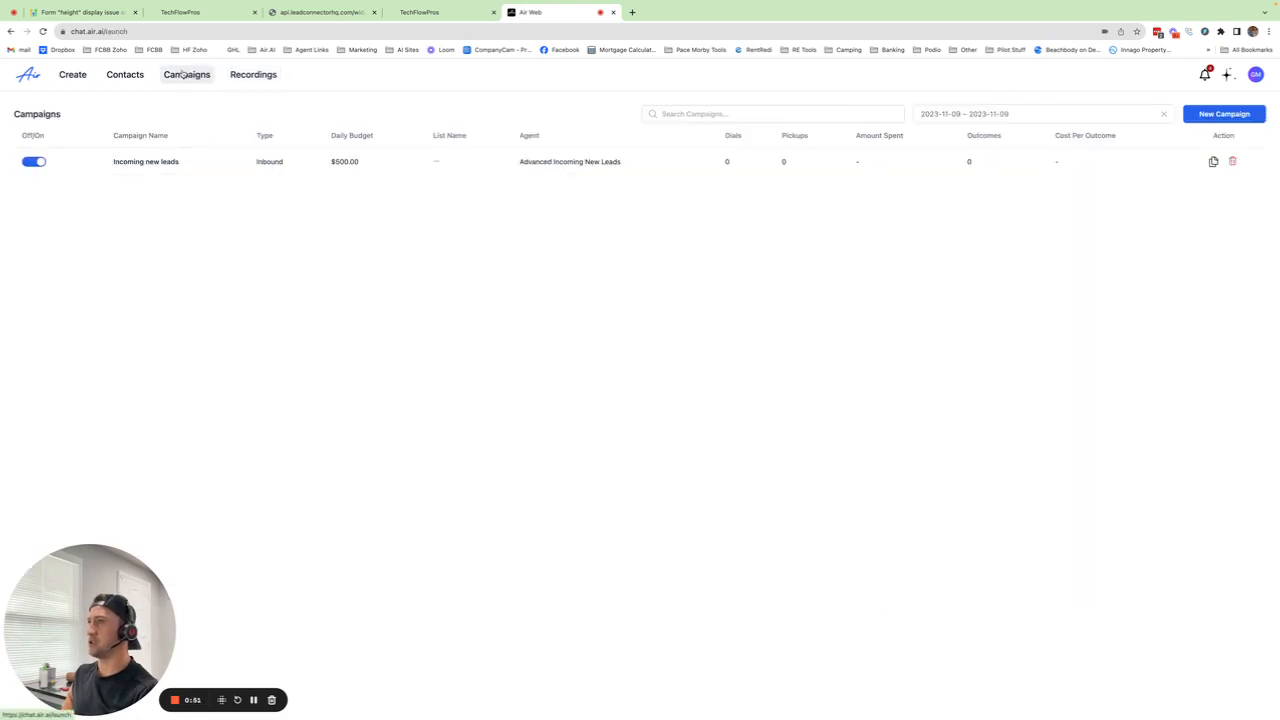
pyautogui.click(76, 77)
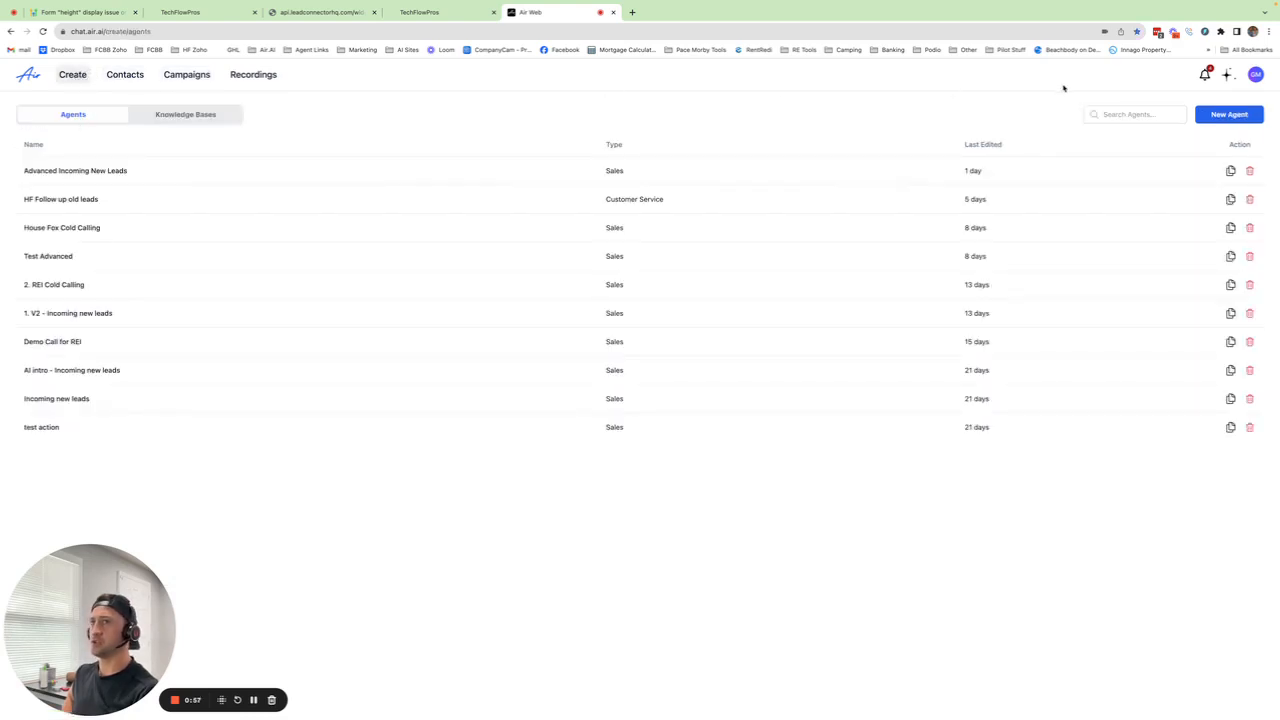
pyautogui.click(1238, 116)
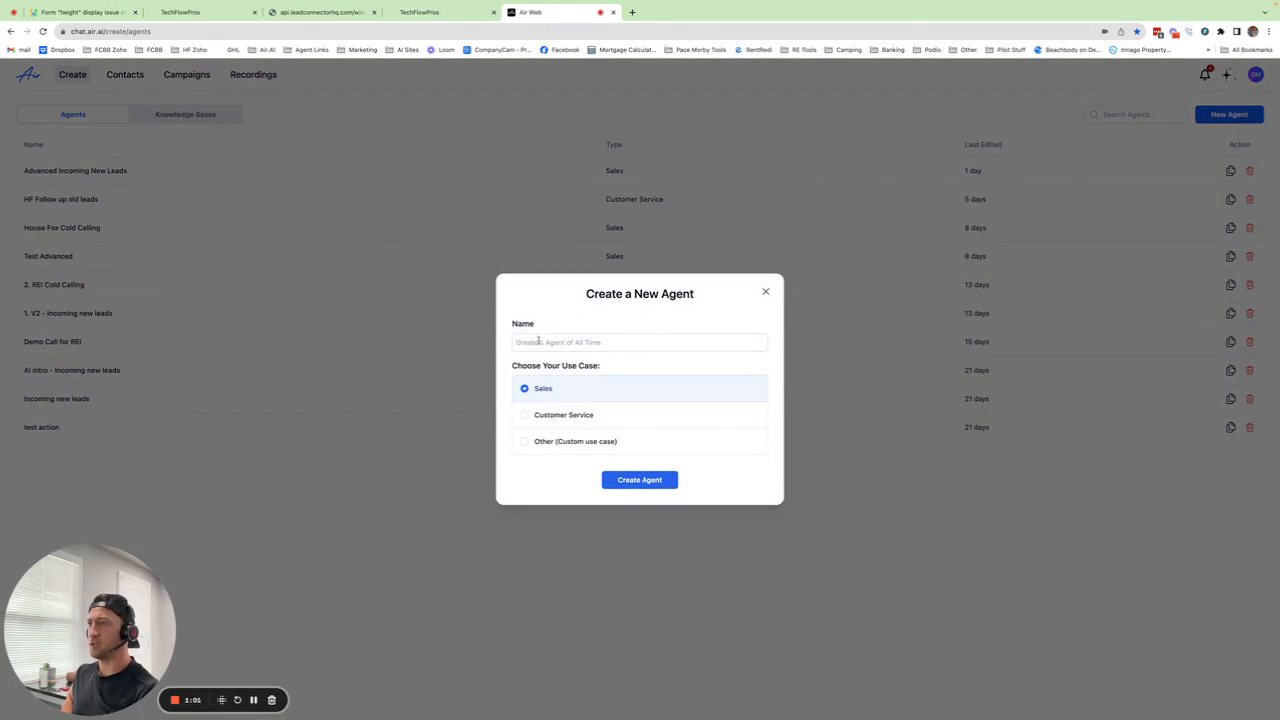
# Step: Name the new Sales agent 'test' and create it
pyautogui.click(550, 342)
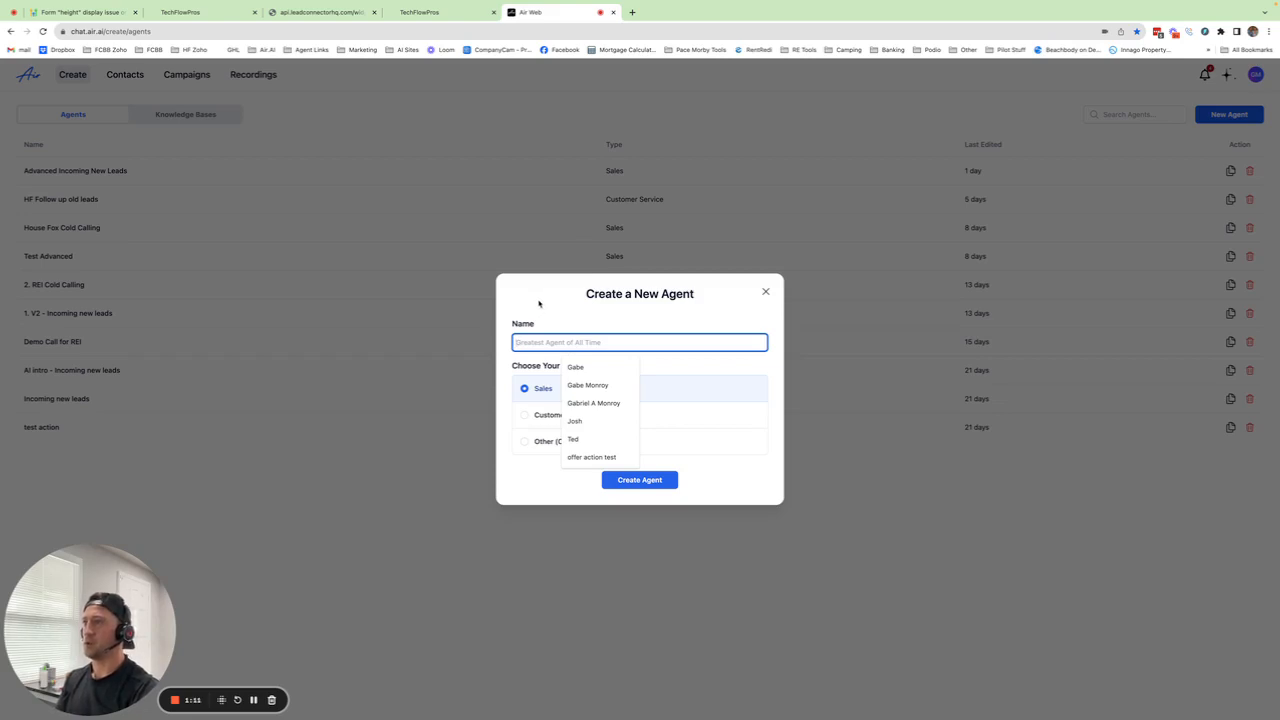
pyautogui.click(545, 303)
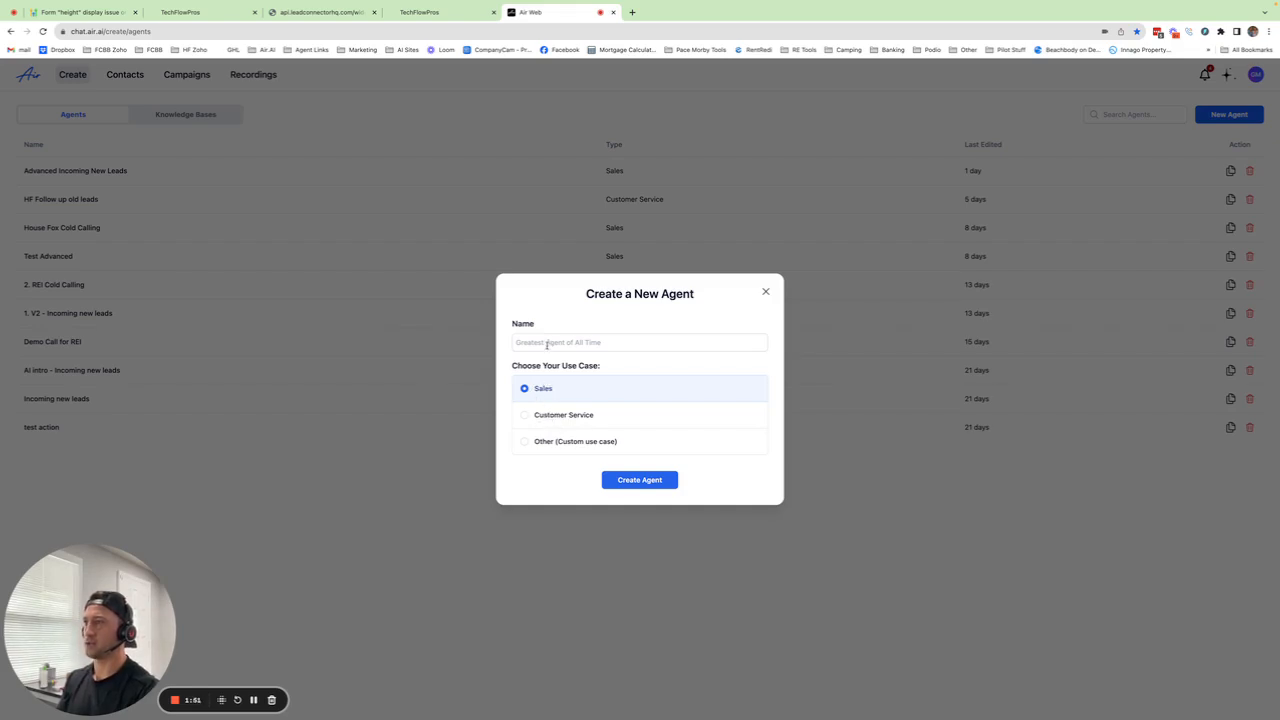
pyautogui.click(549, 343)
pyautogui.write('test')
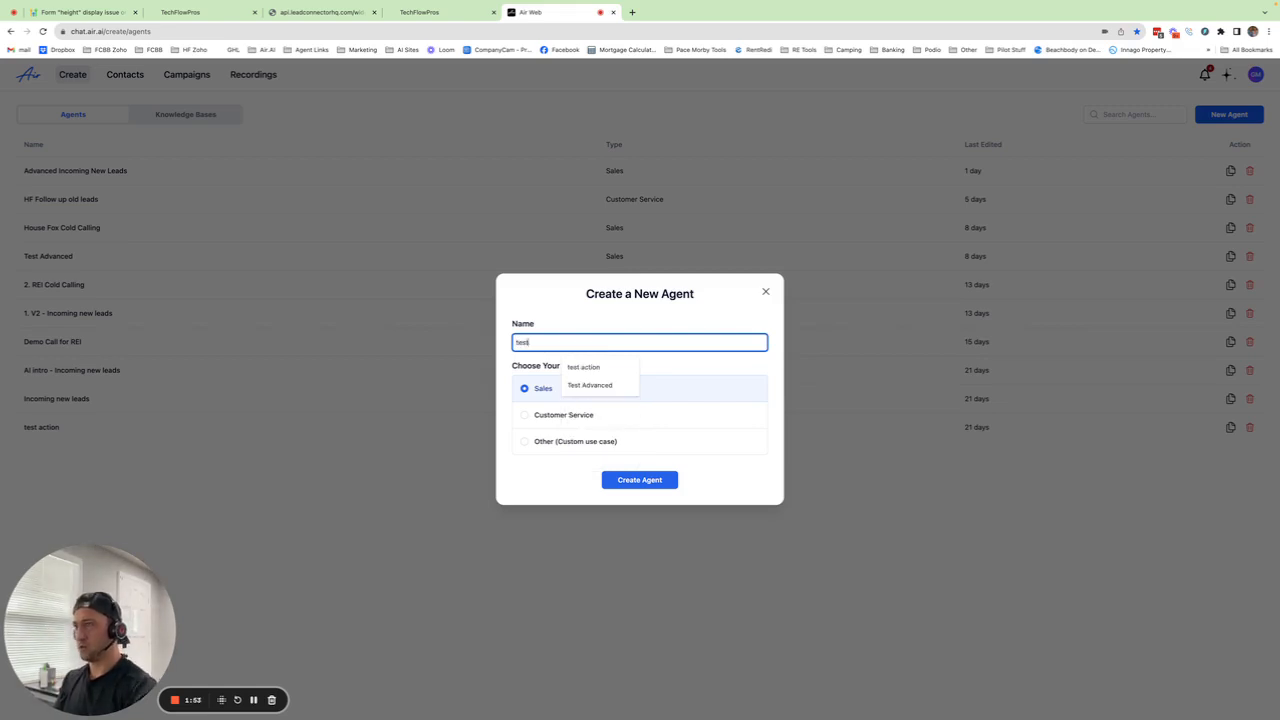
pyautogui.click(537, 363)
pyautogui.click(638, 483)
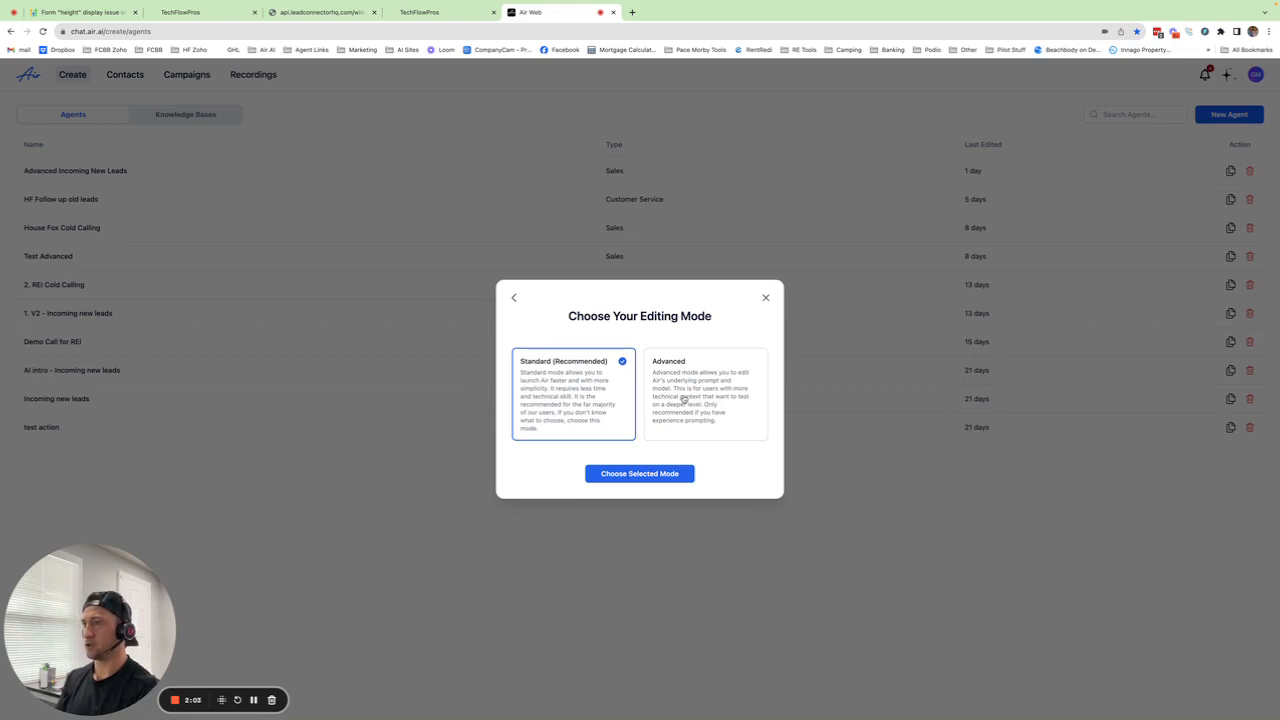
# Step: Keep Standard editing mode and choose Magically Generate Using AI for the script
pyautogui.click(612, 474)
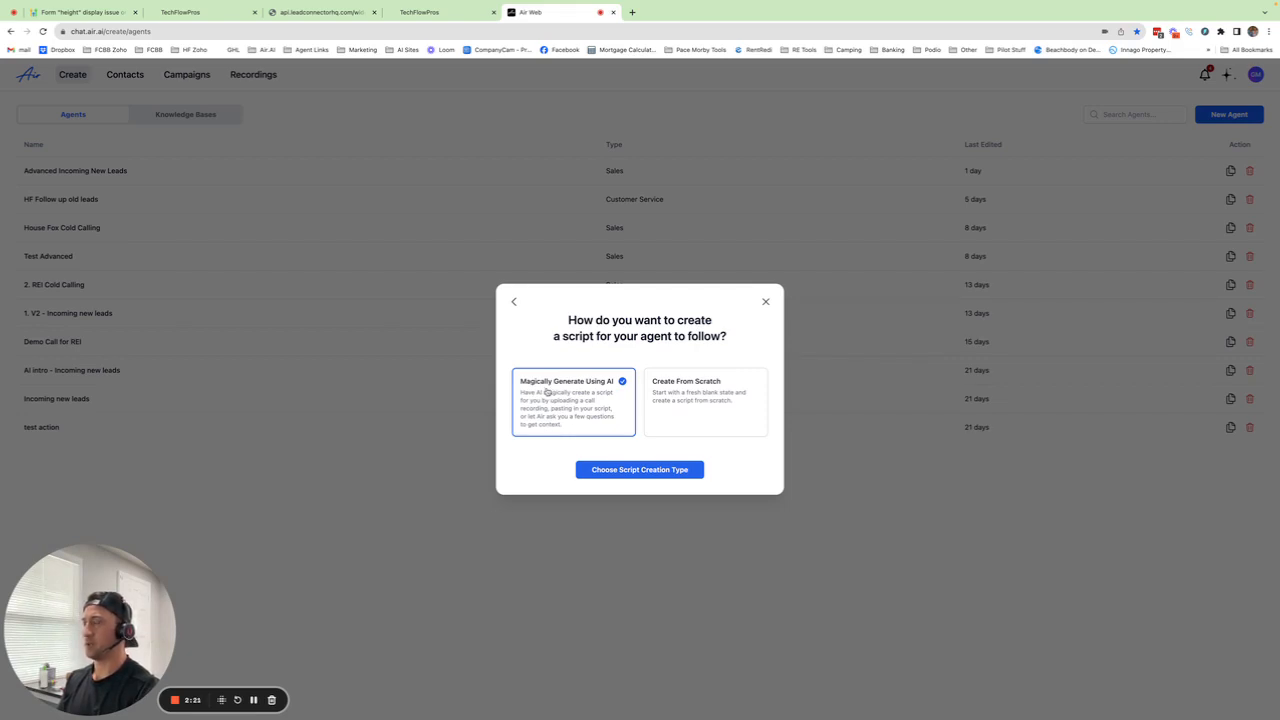
pyautogui.click(621, 472)
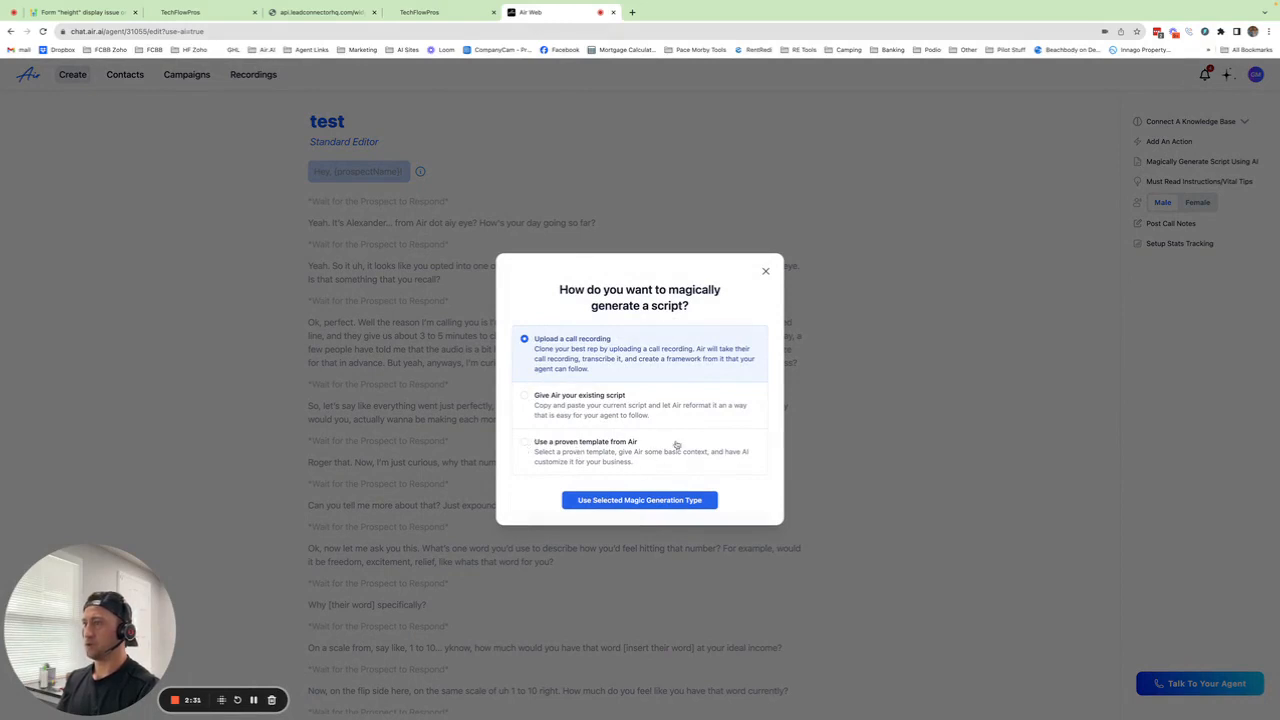
# Step: Start from a proven Air template, compare several, and have AirChat customize the One word script
pyautogui.click(523, 446)
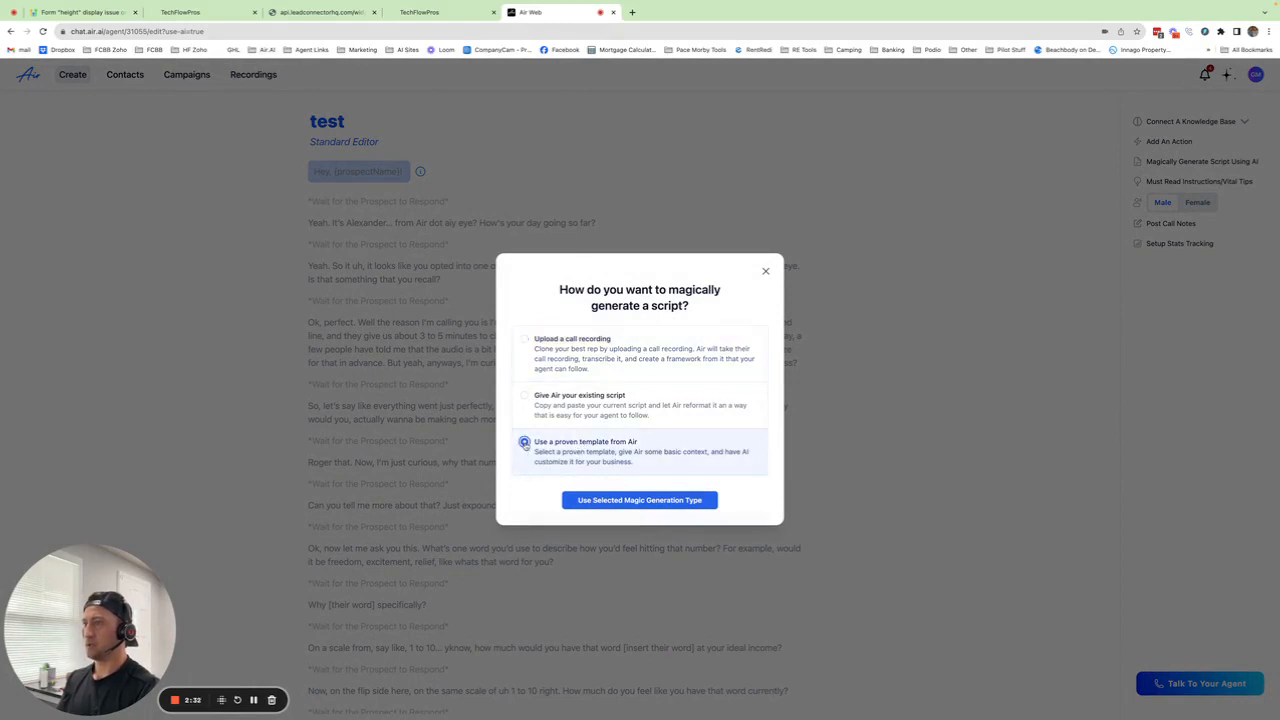
pyautogui.click(630, 502)
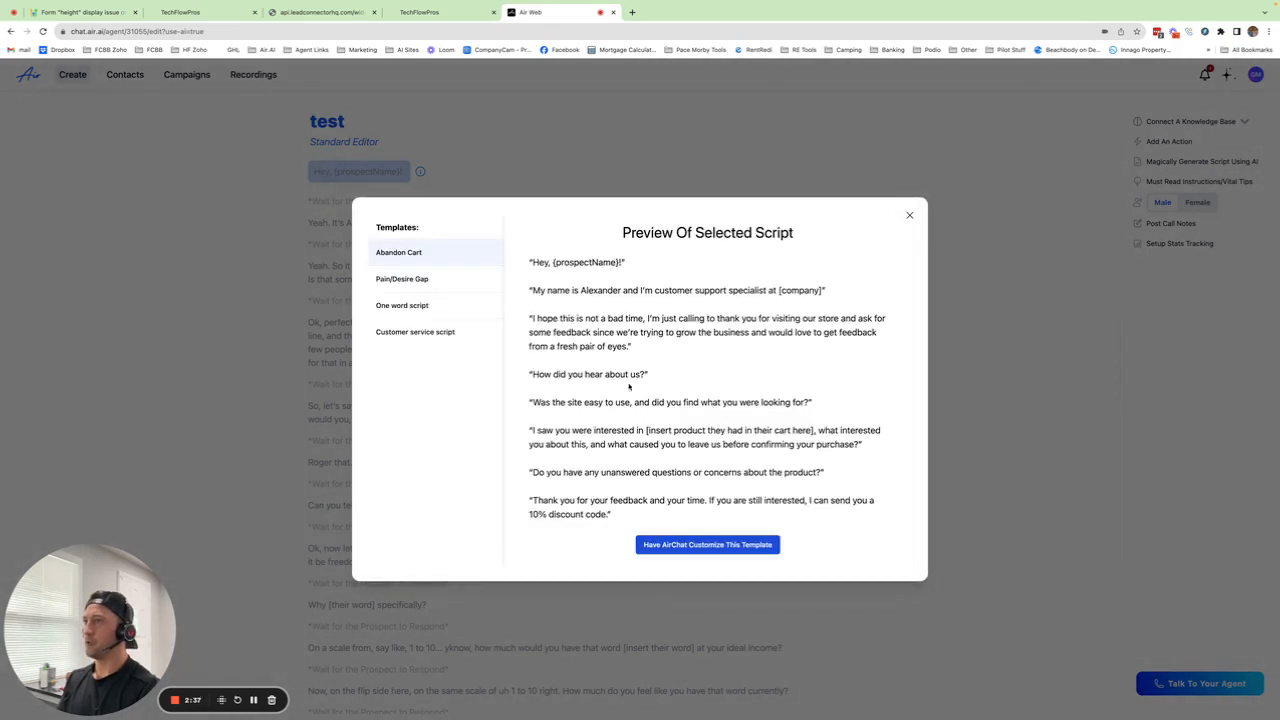
pyautogui.click(397, 278)
pyautogui.click(403, 256)
pyautogui.click(403, 280)
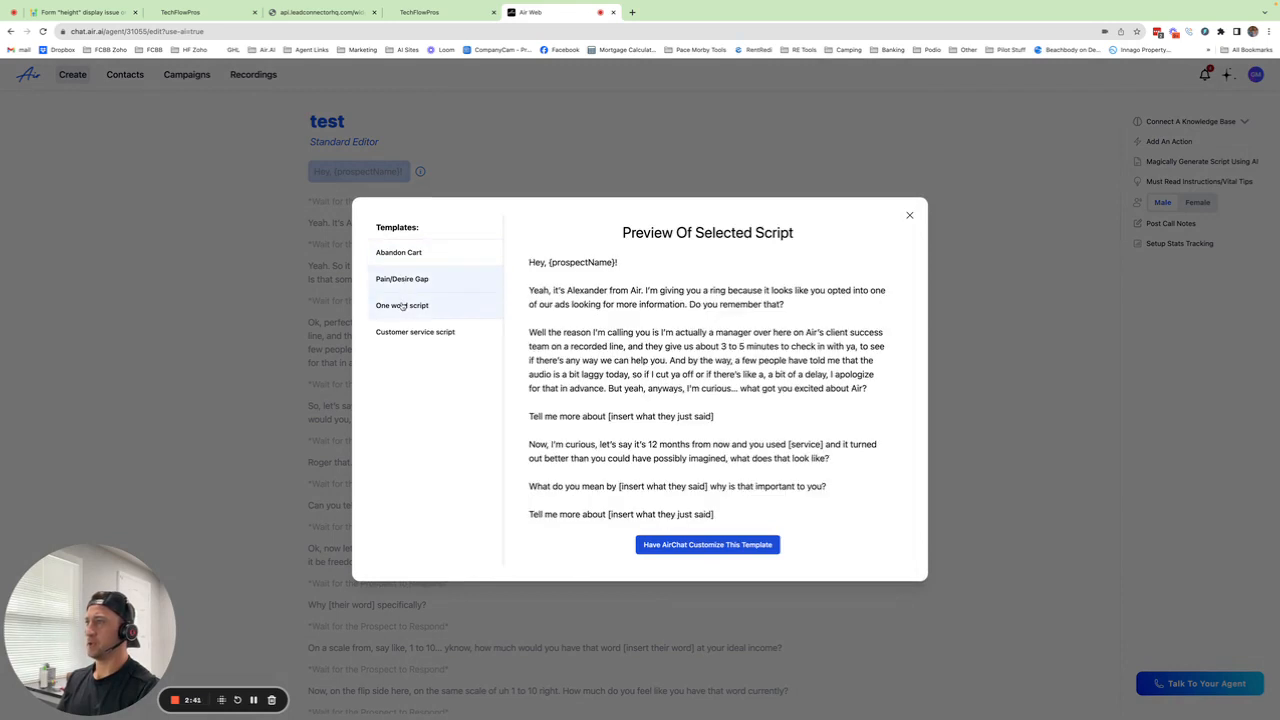
pyautogui.click(405, 306)
pyautogui.click(407, 331)
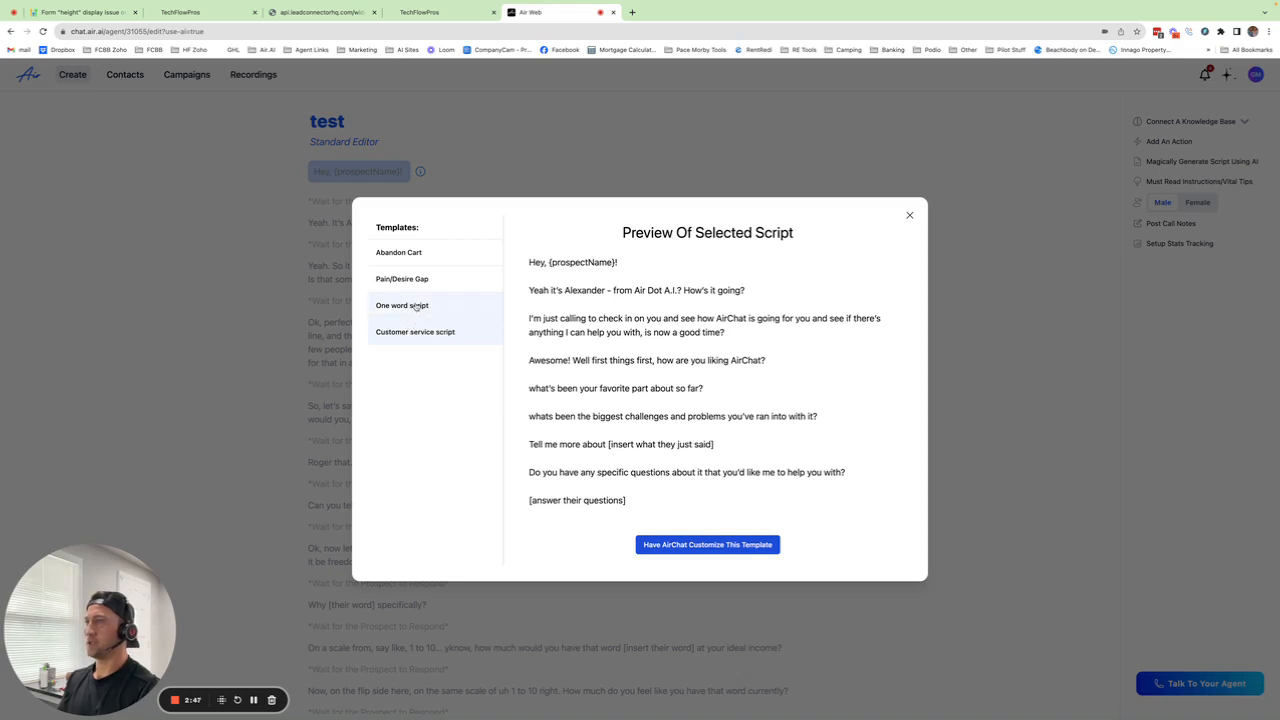
pyautogui.click(429, 307)
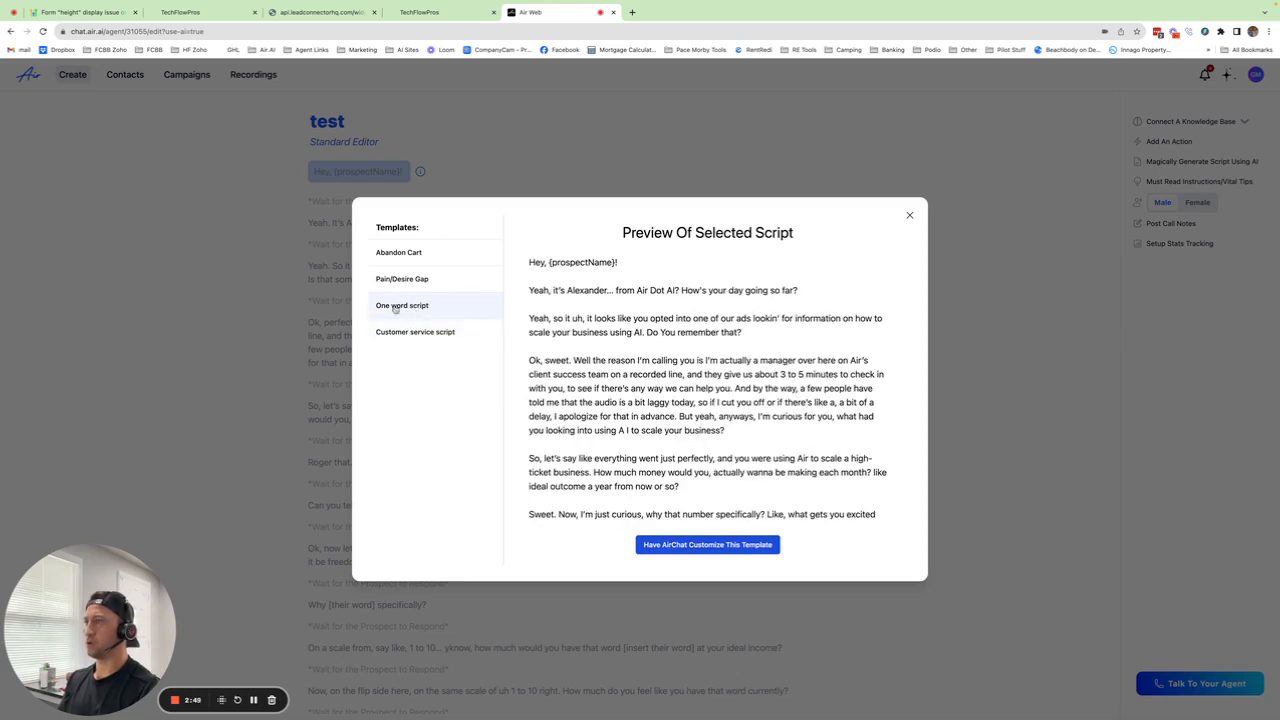
pyautogui.click(722, 549)
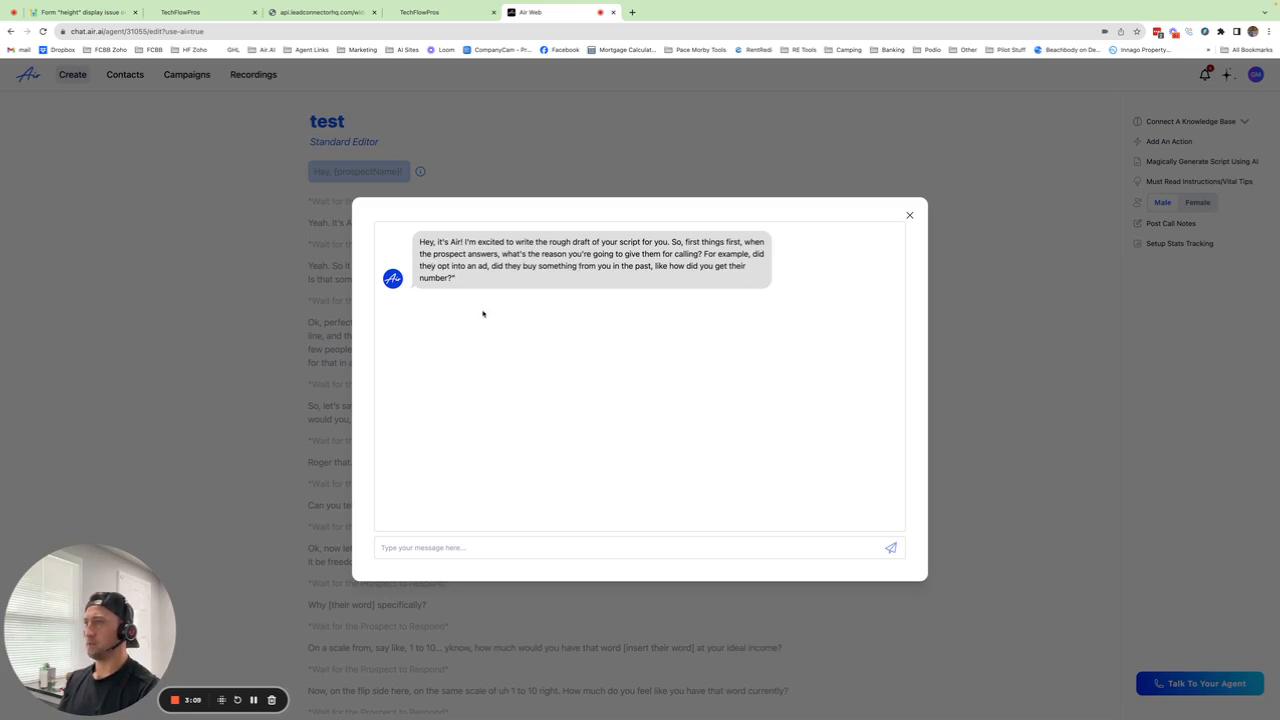
# Step: Tell the script writer clients call wanting to sell their house, and the business is House Fox
pyautogui.click(440, 547)
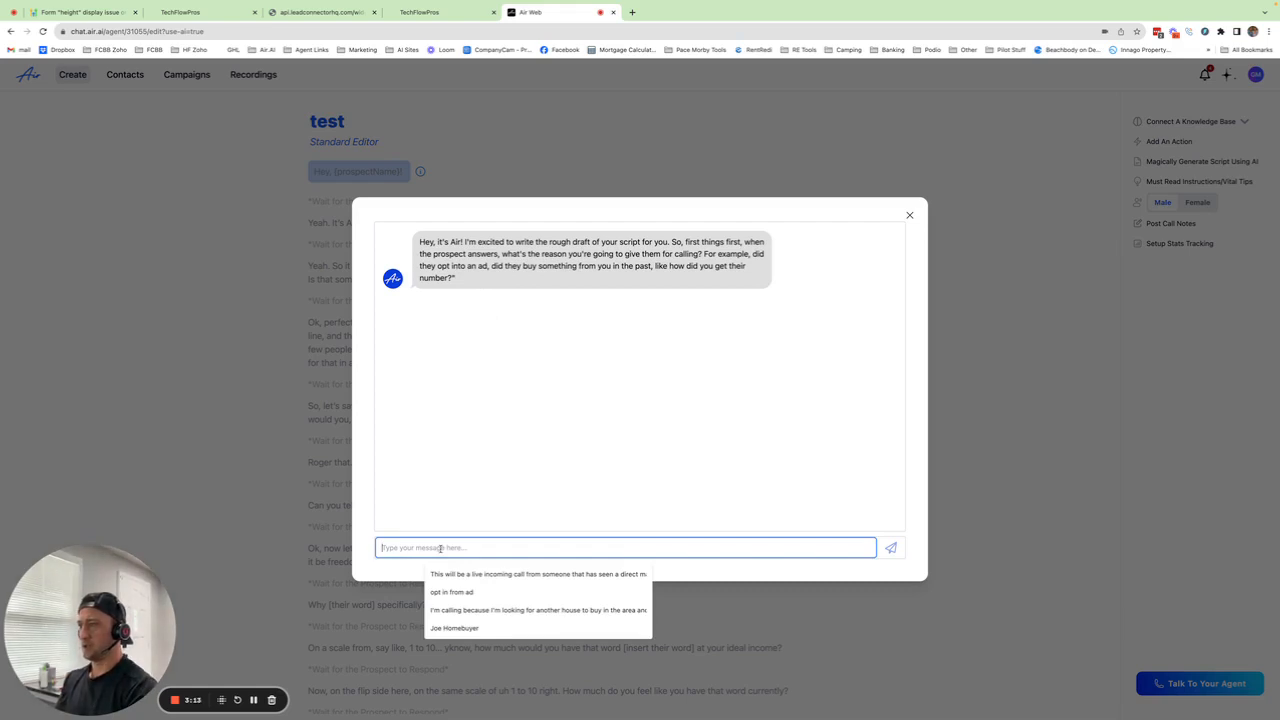
pyautogui.write('Clients')
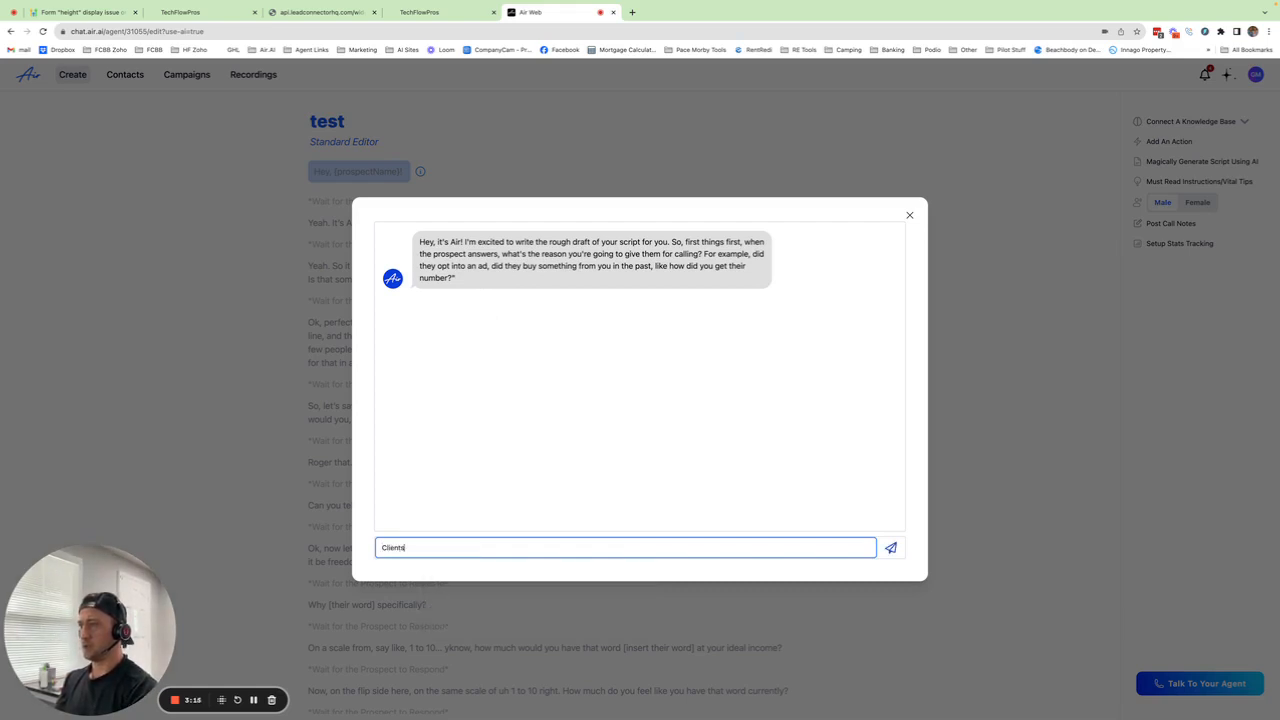
pyautogui.write(' call us about')
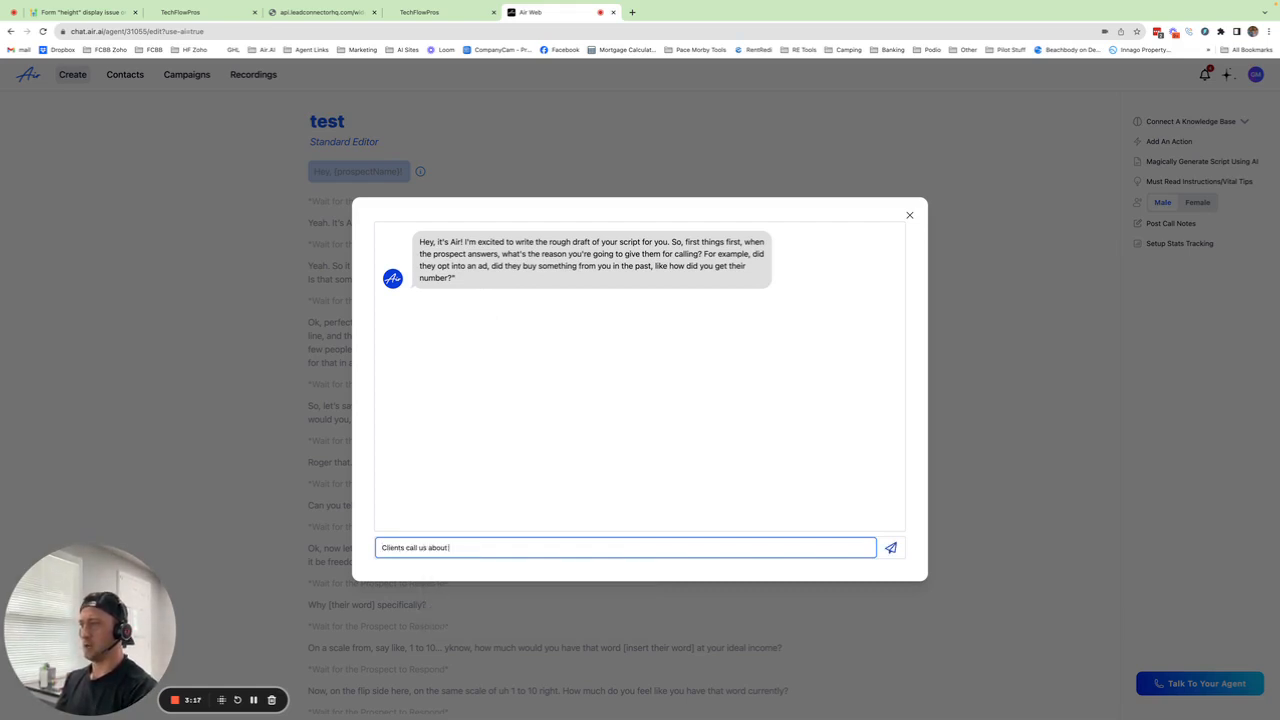
pyautogui.write(' wanting to sell their house')
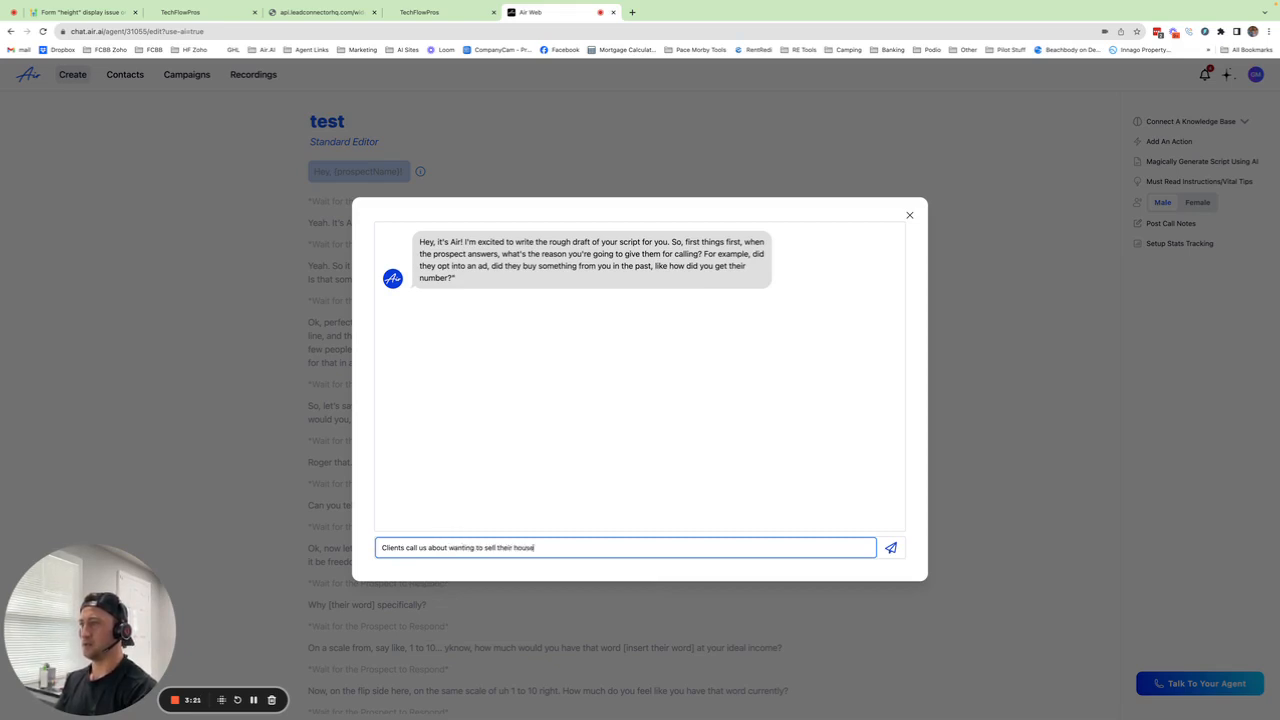
pyautogui.press('Return')
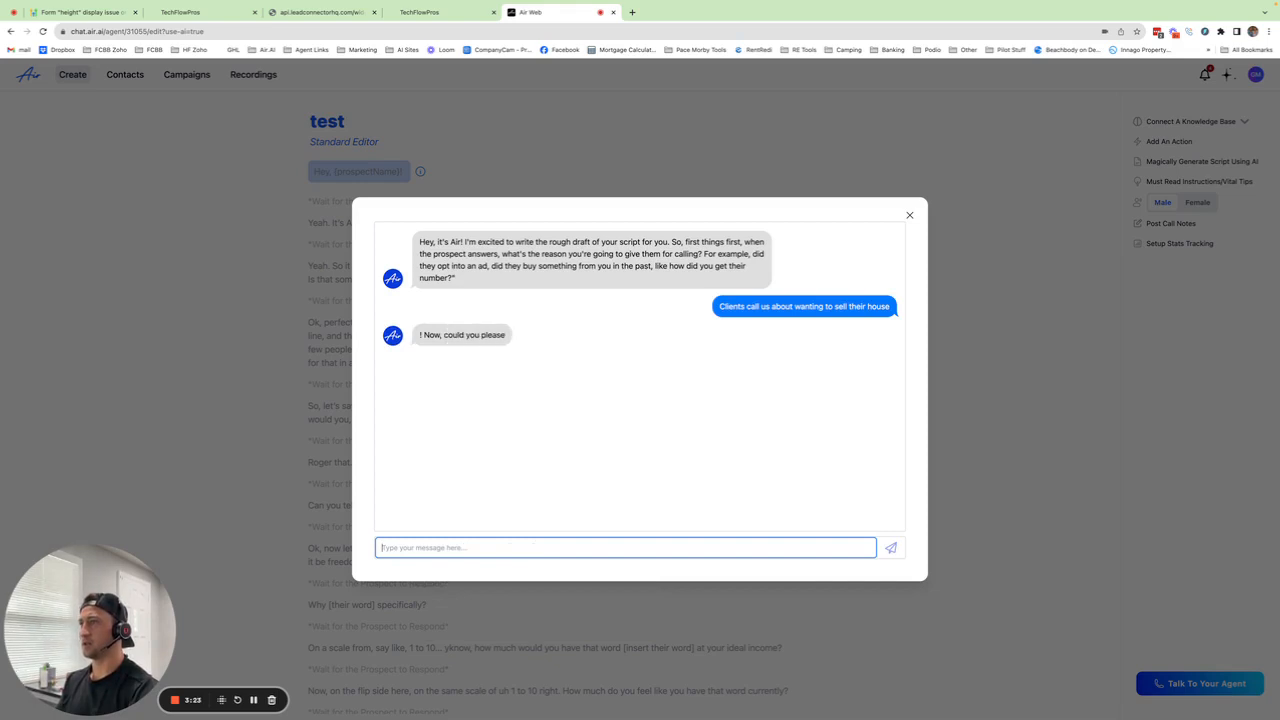
pyautogui.click(430, 546)
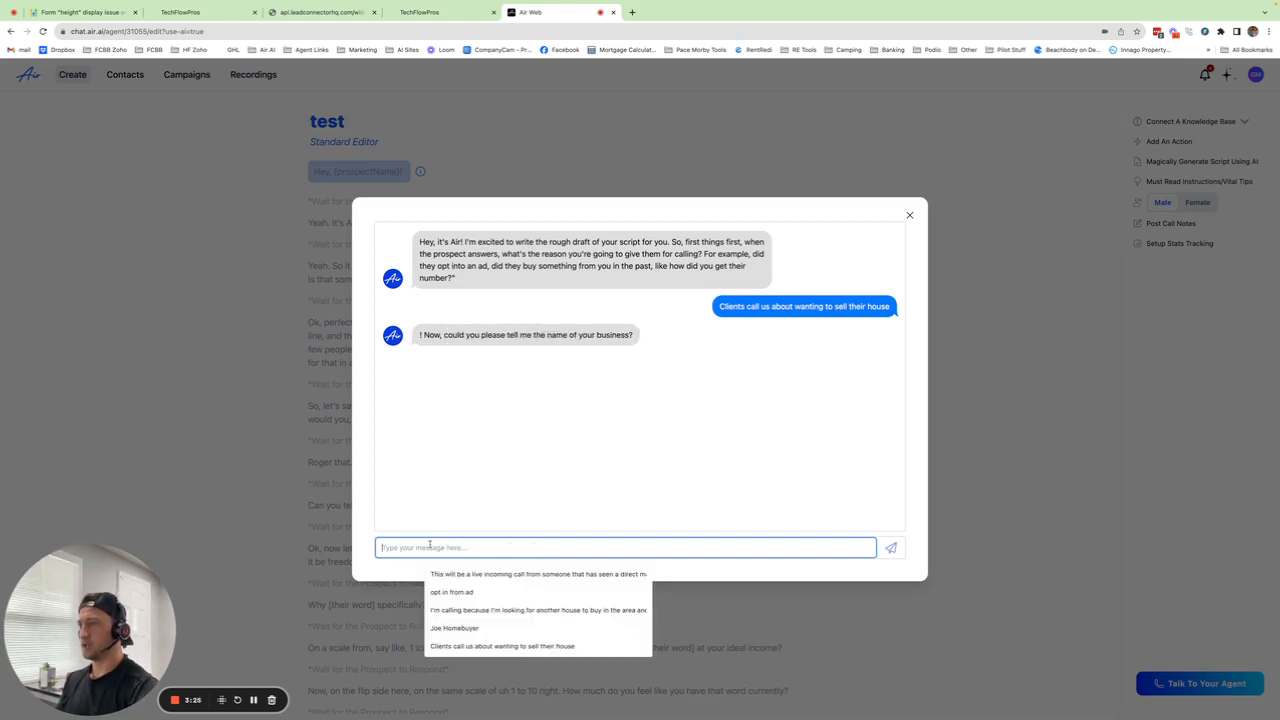
pyautogui.write('House Fox')
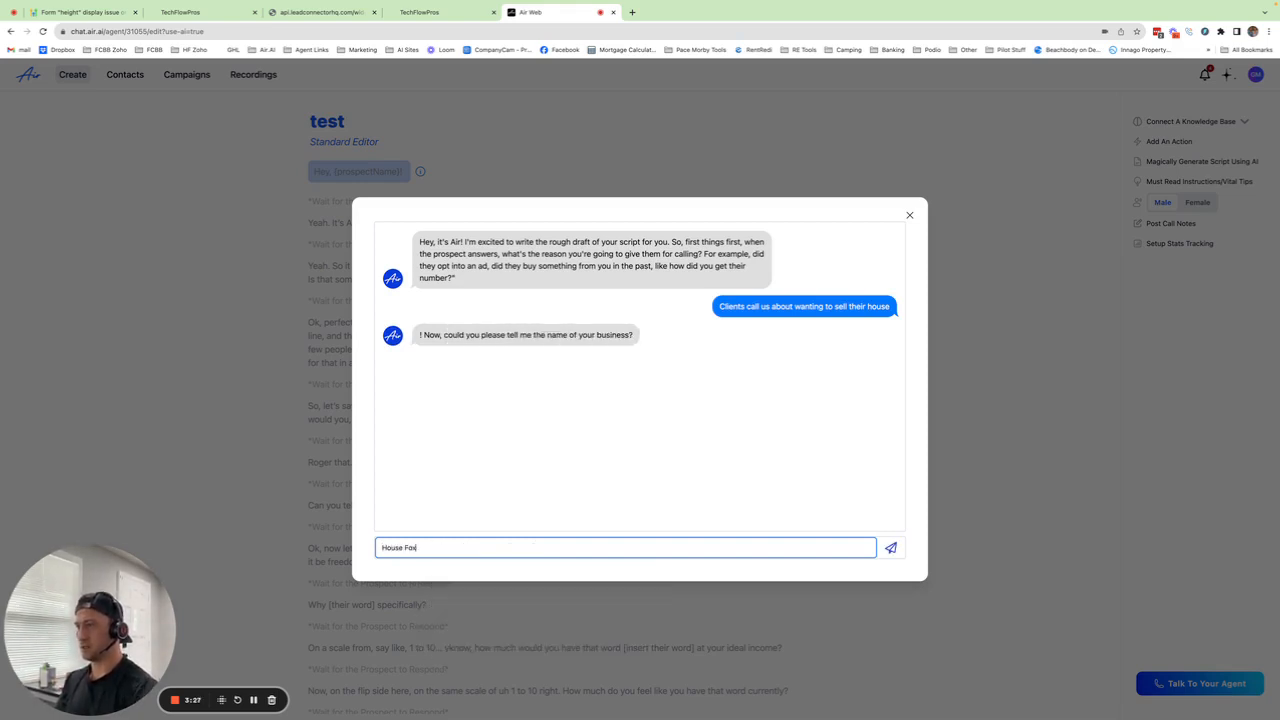
pyautogui.press('Return')
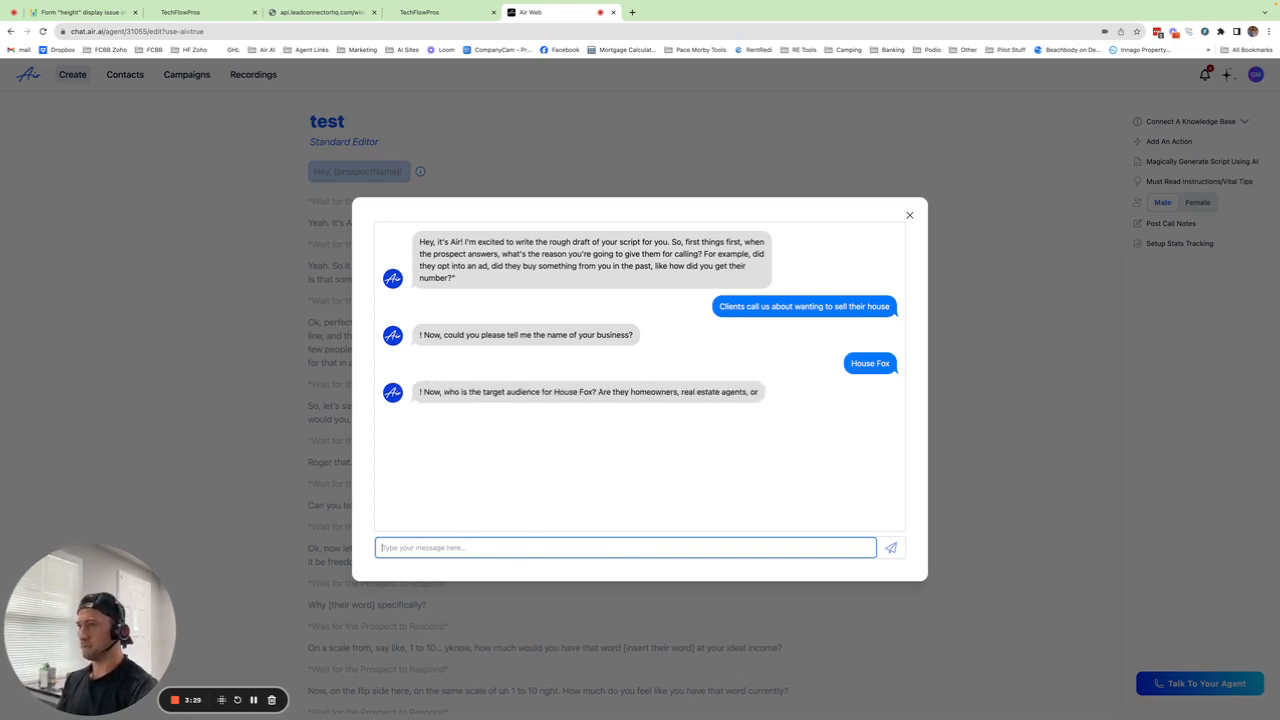
# Step: Give the target audience as homeowners wanting to sell their house quickly for cash
pyautogui.click(453, 546)
pyautogui.write('home')
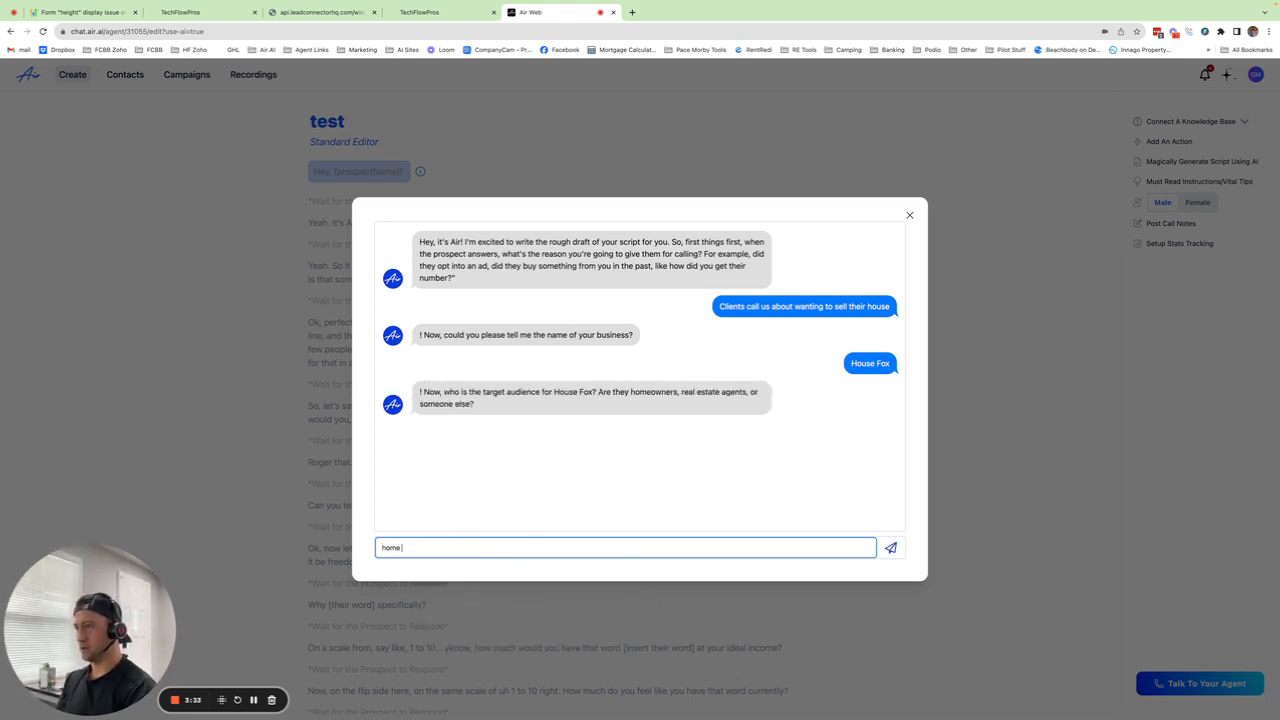
pyautogui.write(' owners that wa')
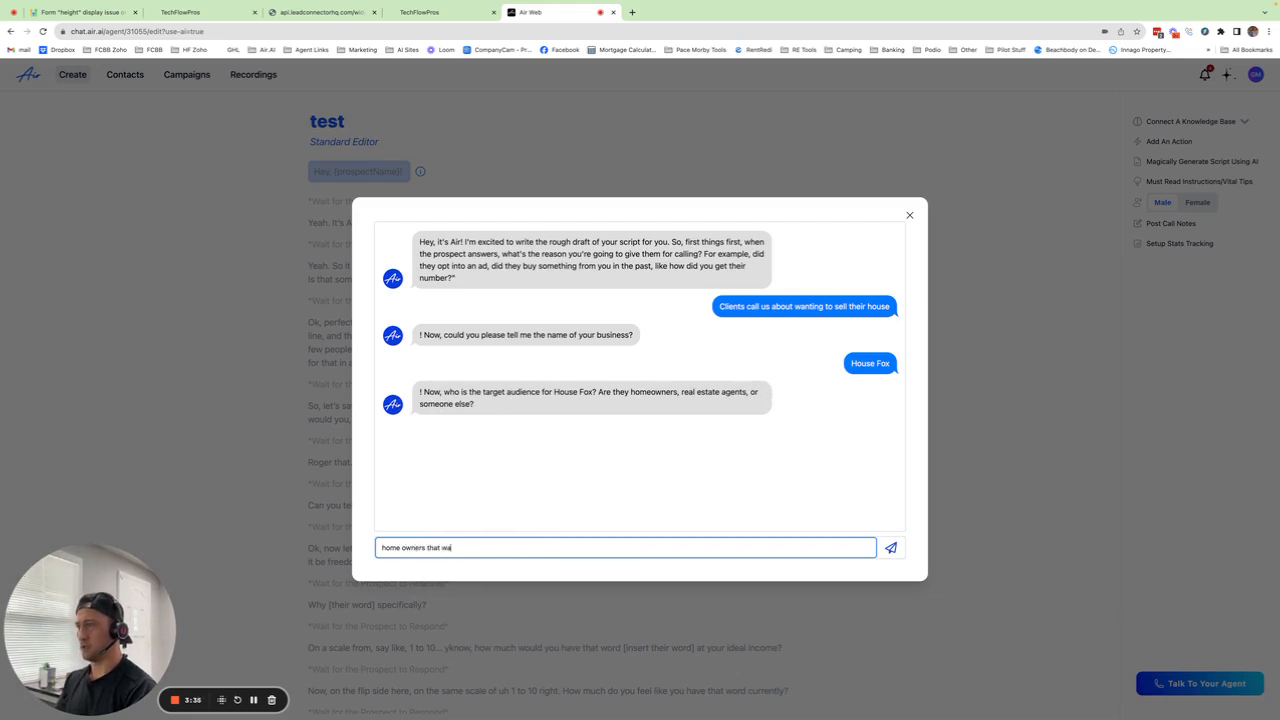
pyautogui.write('nt to sell thei')
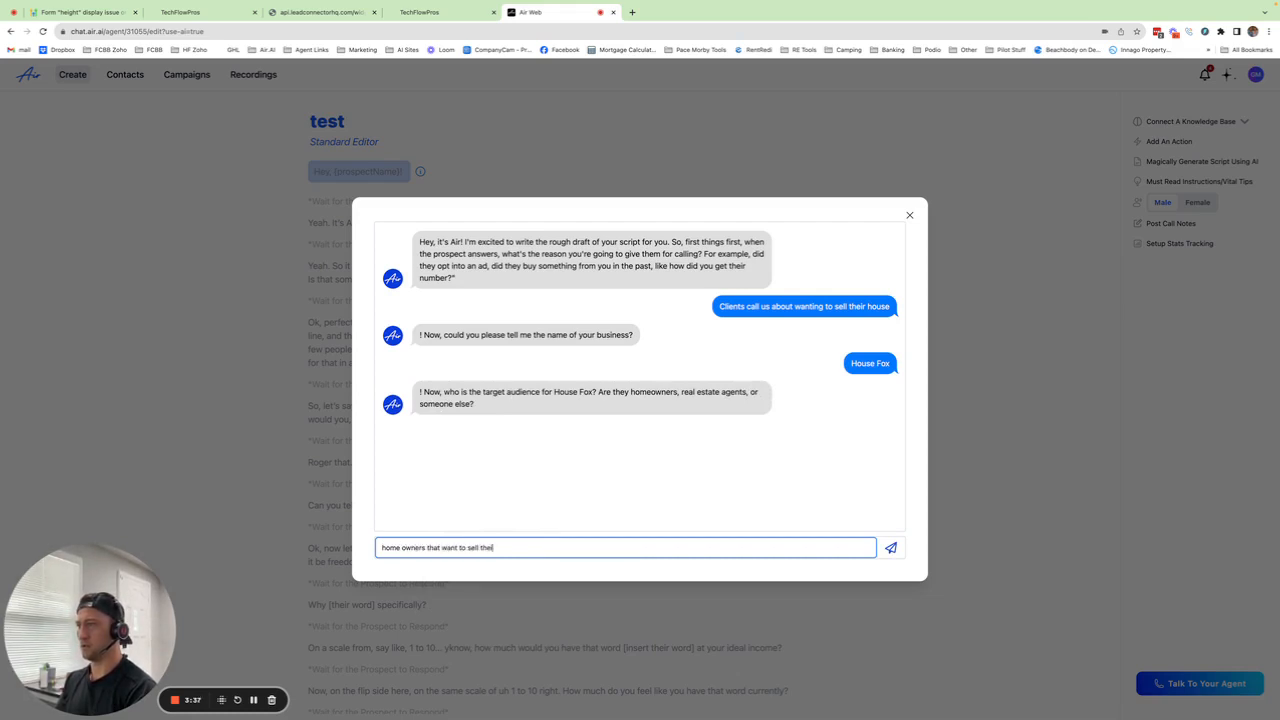
pyautogui.write('r house quickly for cahs')
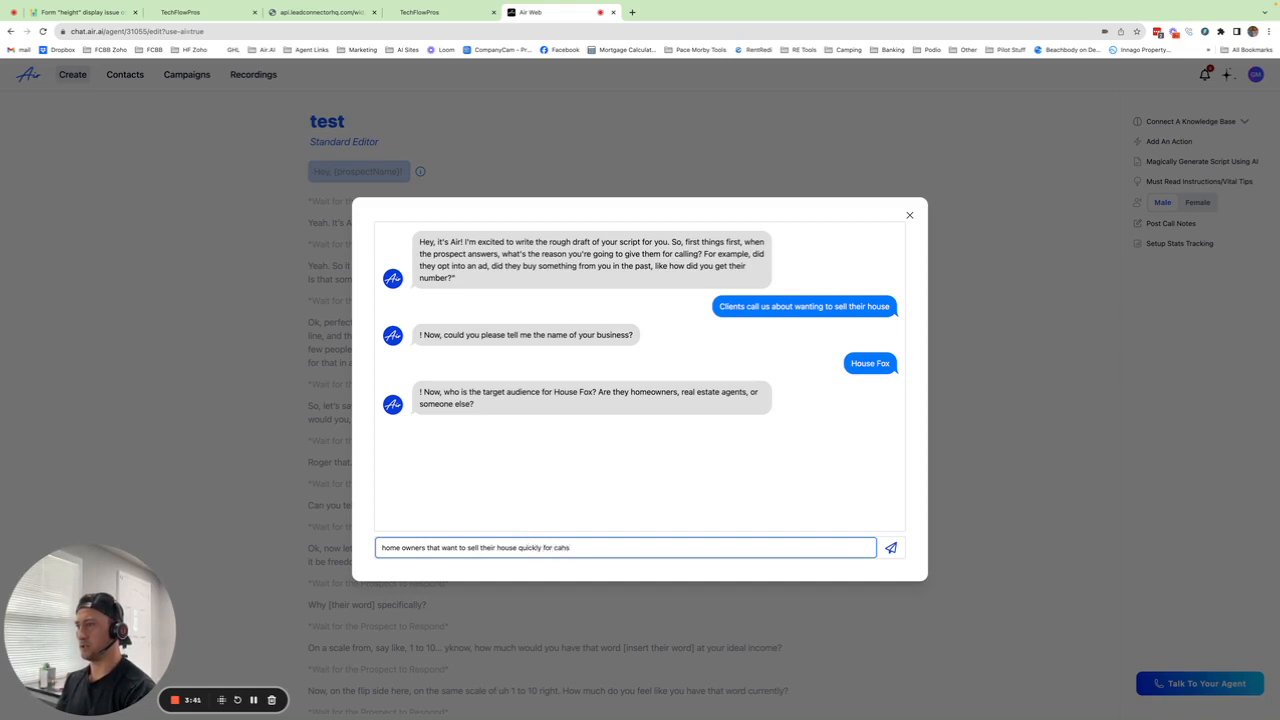
pyautogui.press('BackSpace')
pyautogui.press('BackSpace')
pyautogui.write('sh')
pyautogui.press('Return')
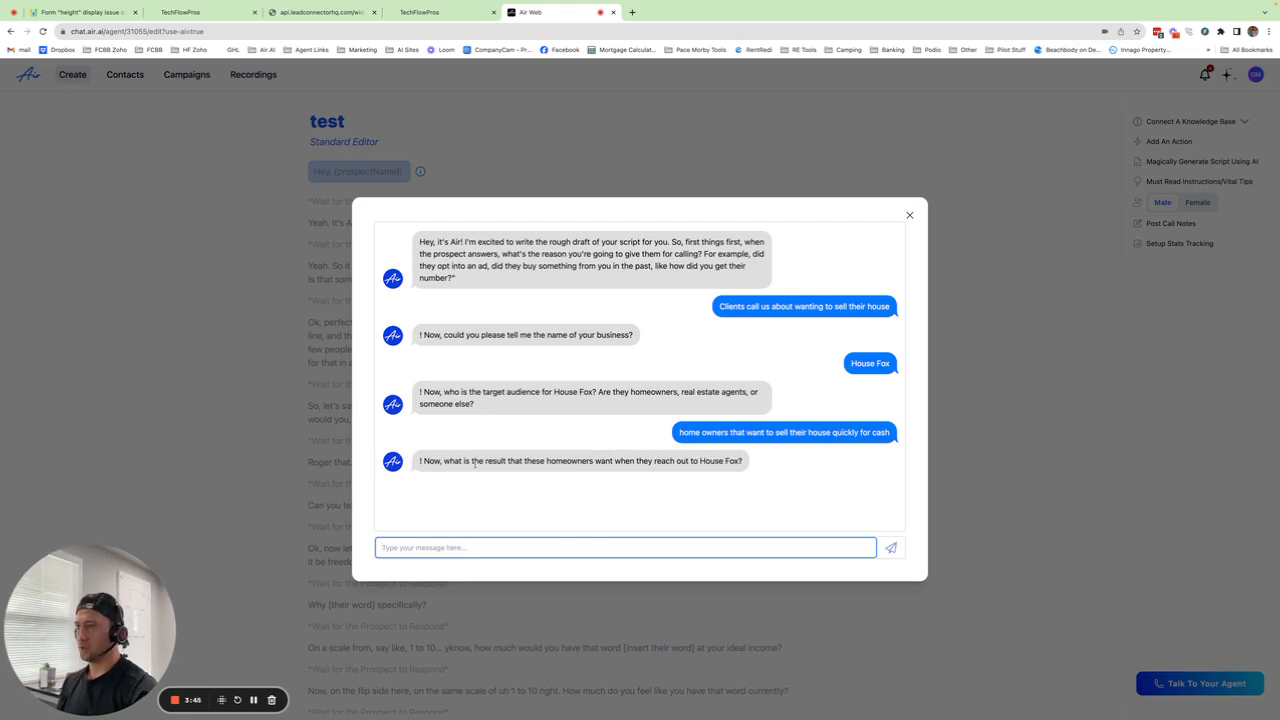
# Step: Say they want a quick, easy closing with a fair offer, and enter the mortgage, taxes, relocation pain points
pyautogui.click(535, 546)
pyautogui.write('they')
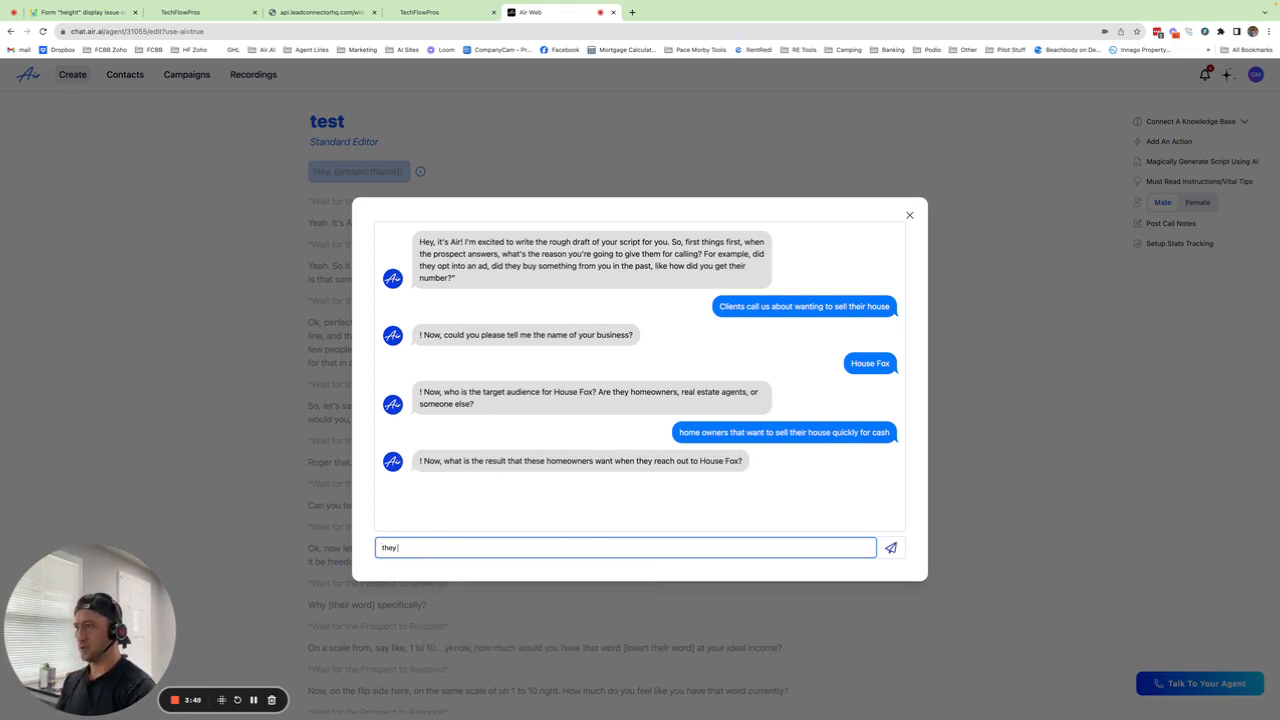
pyautogui.write(' would li')
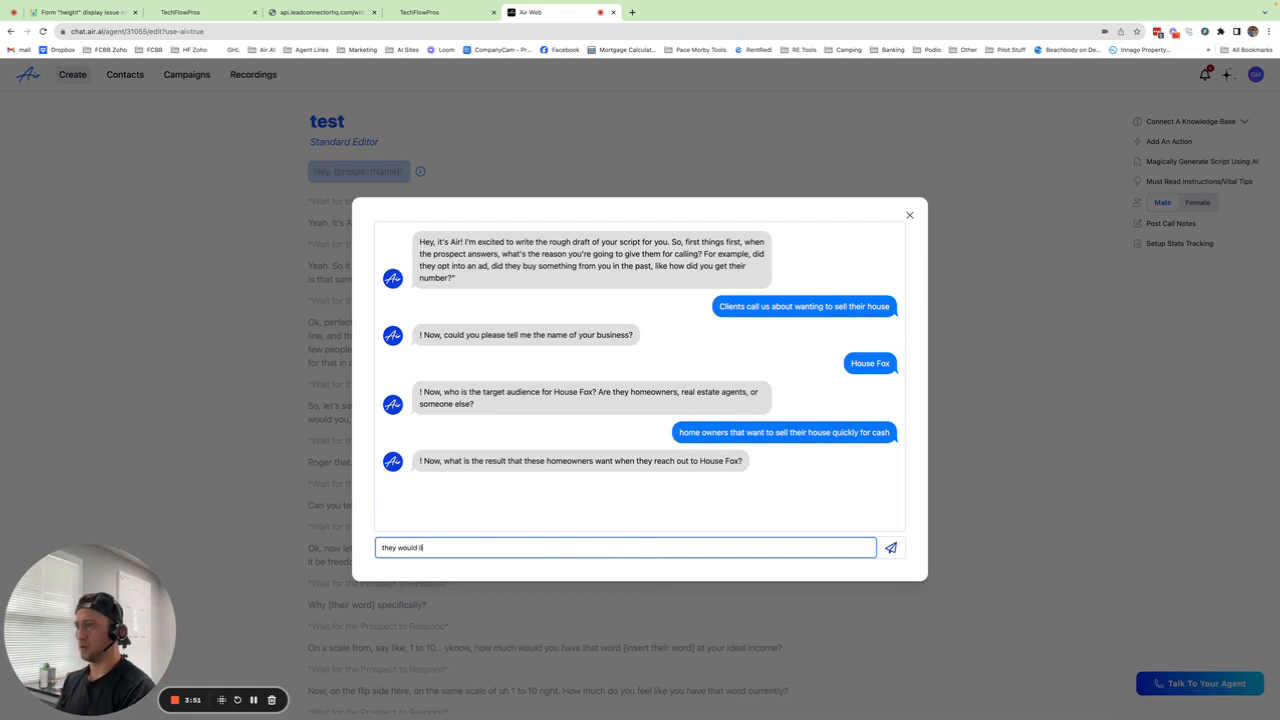
pyautogui.write('ekke a quick a')
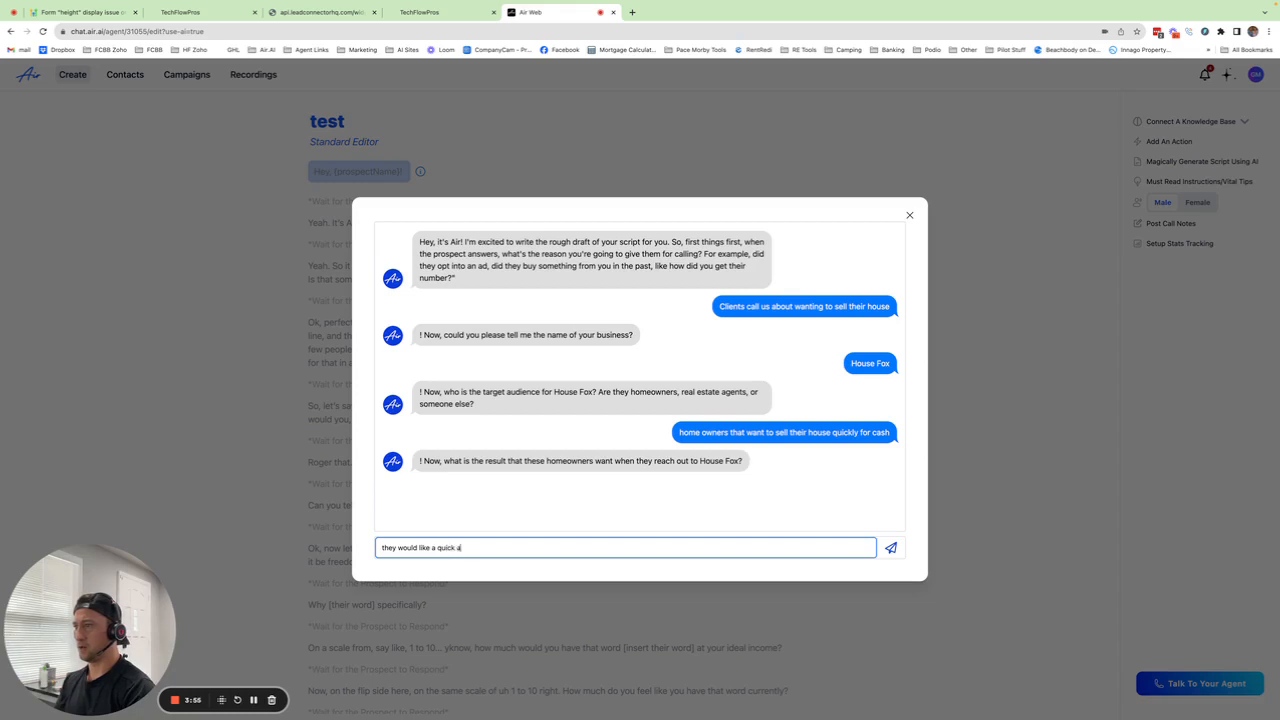
pyautogui.write('nd easy clo')
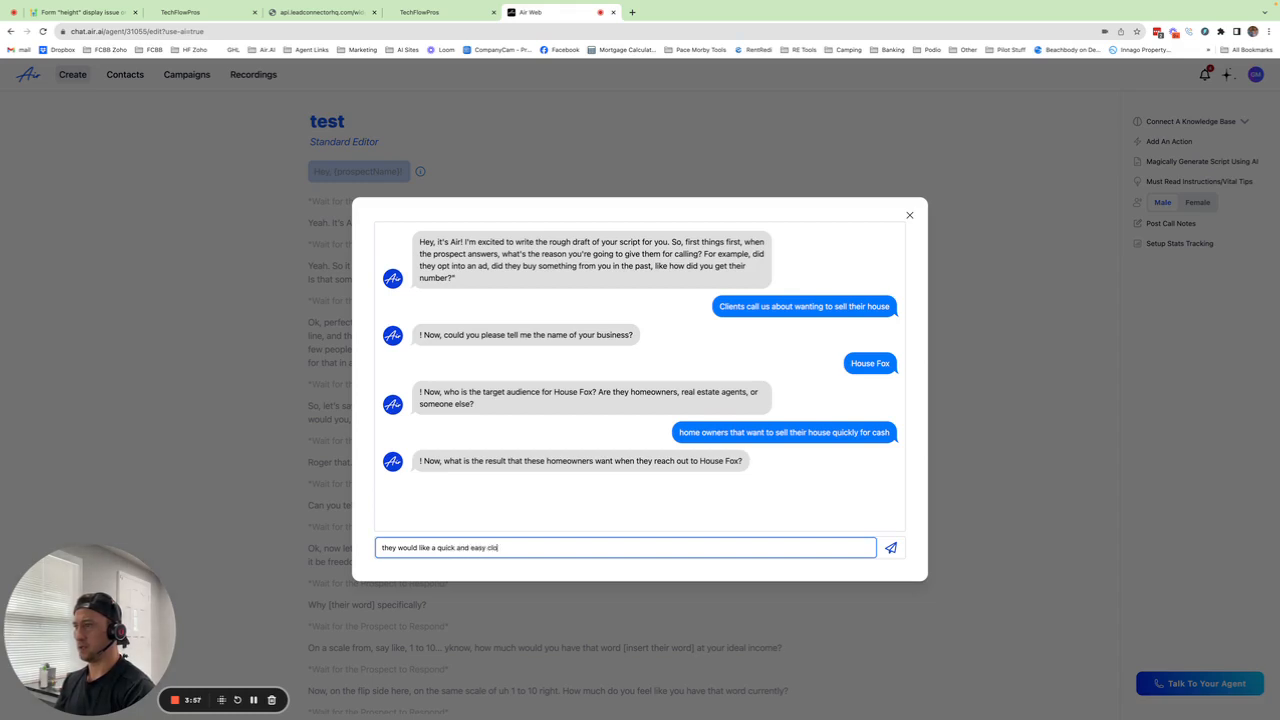
pyautogui.write('sing with a fair offer')
pyautogui.press('Return')
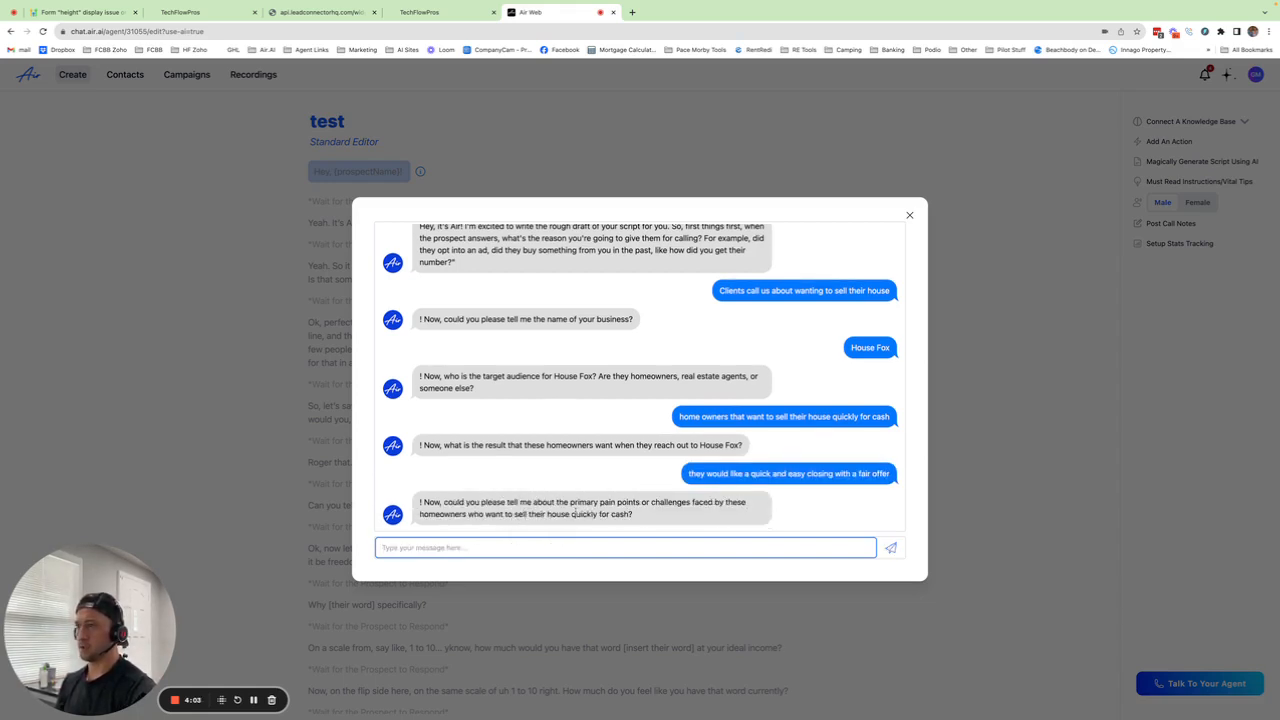
pyautogui.click(507, 546)
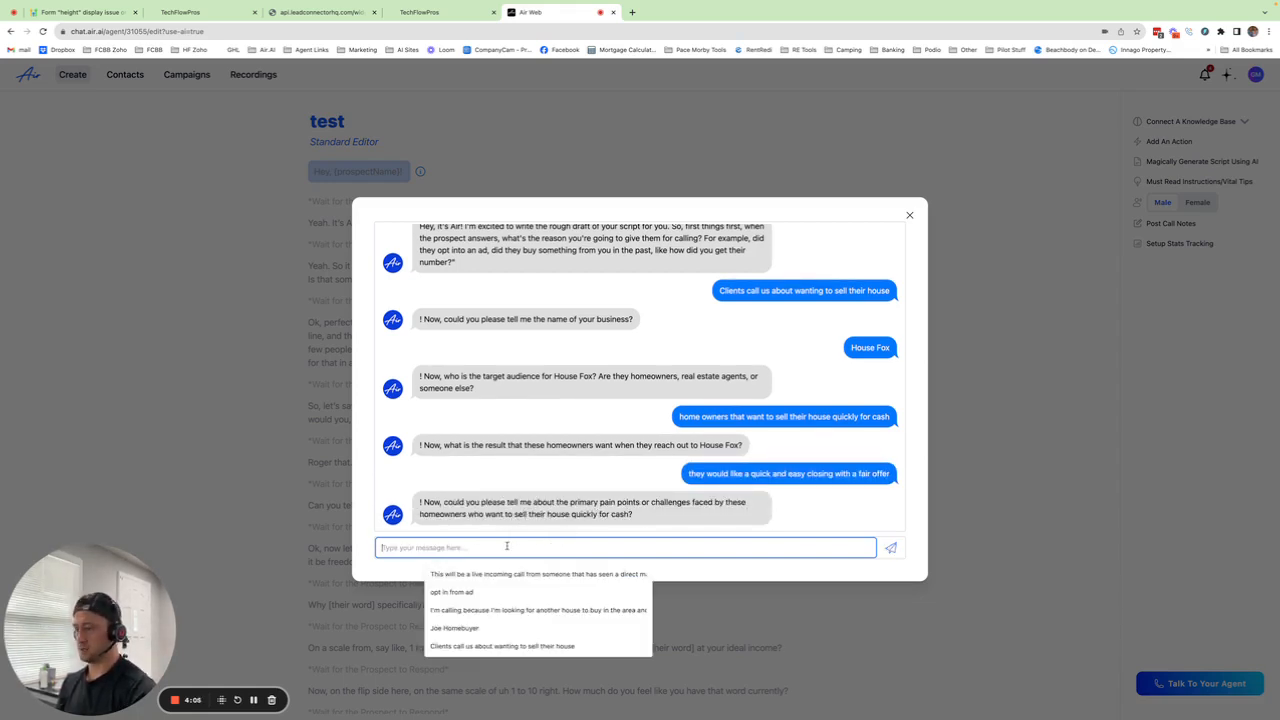
pyautogui.write('somet')
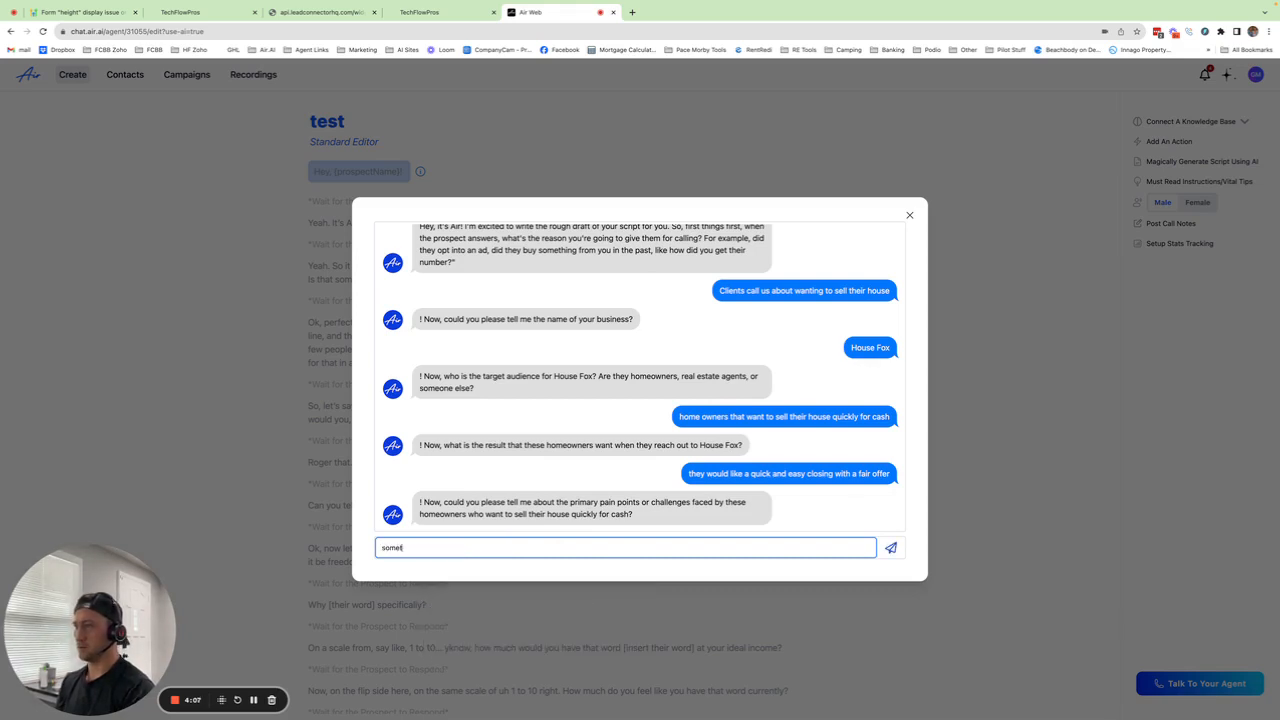
pyautogui.write('imes they')
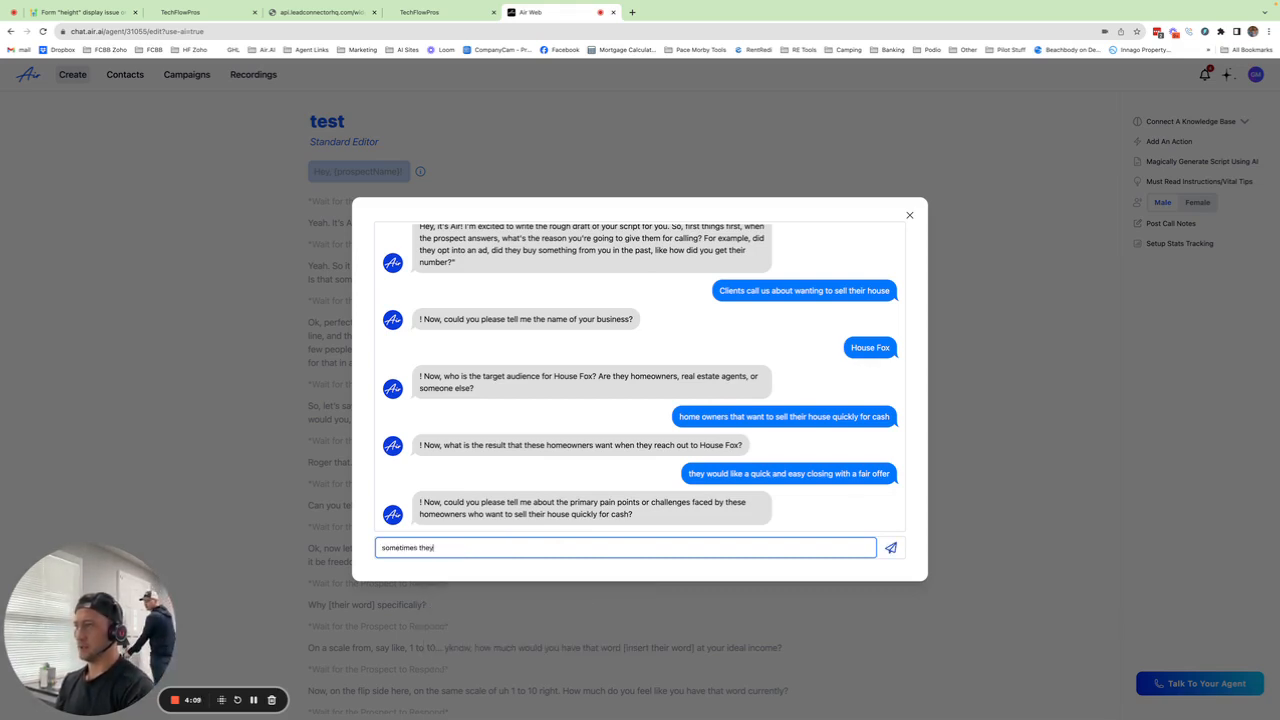
pyautogui.write(" can't a")
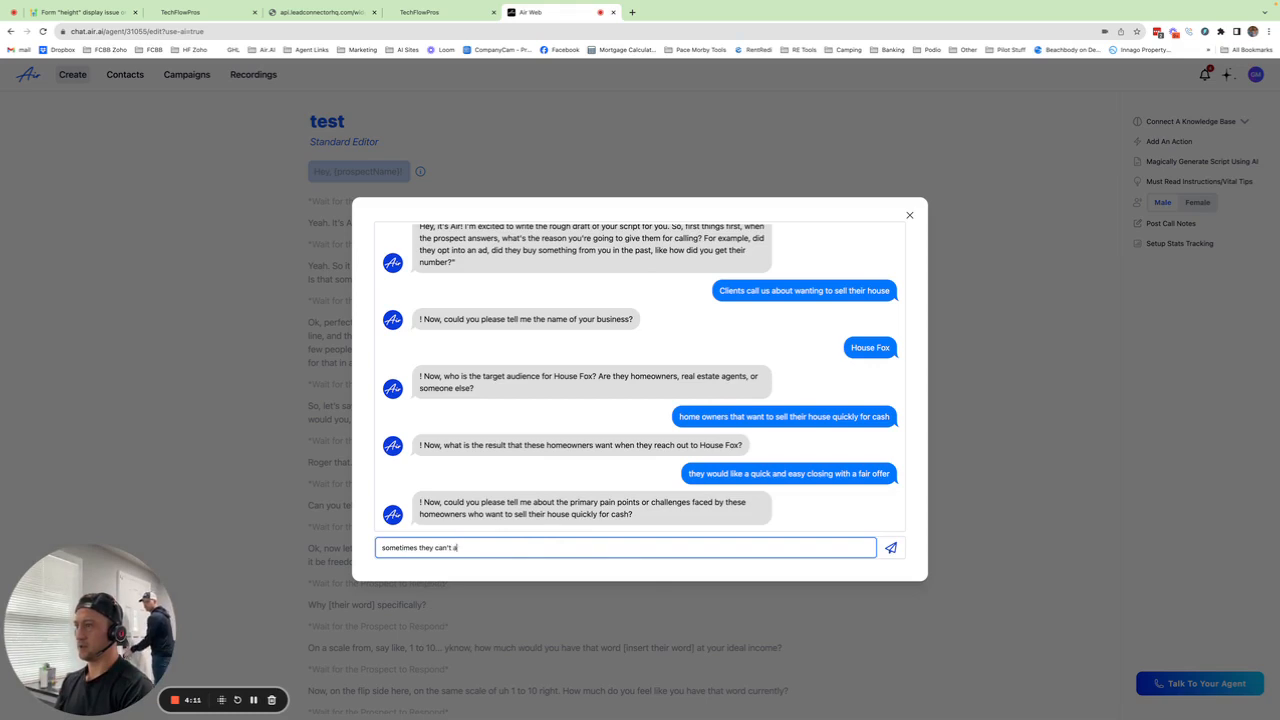
pyautogui.write('fford')
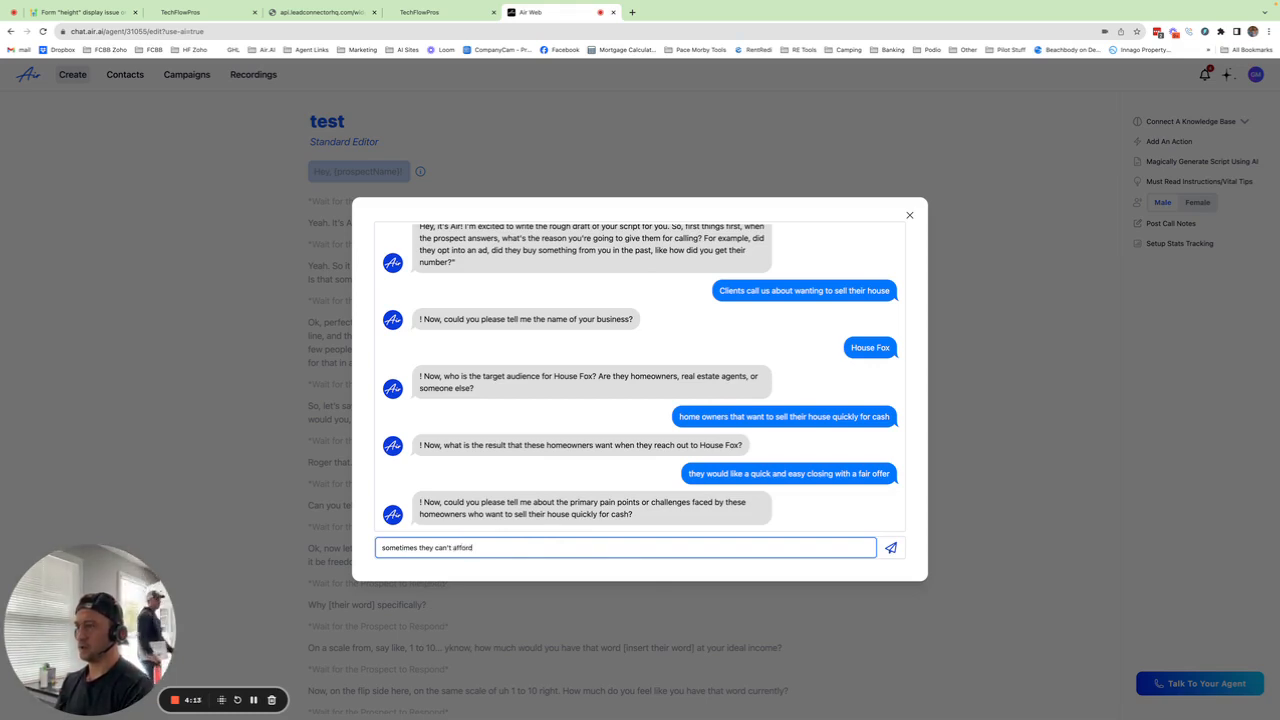
pyautogui.write(' the')
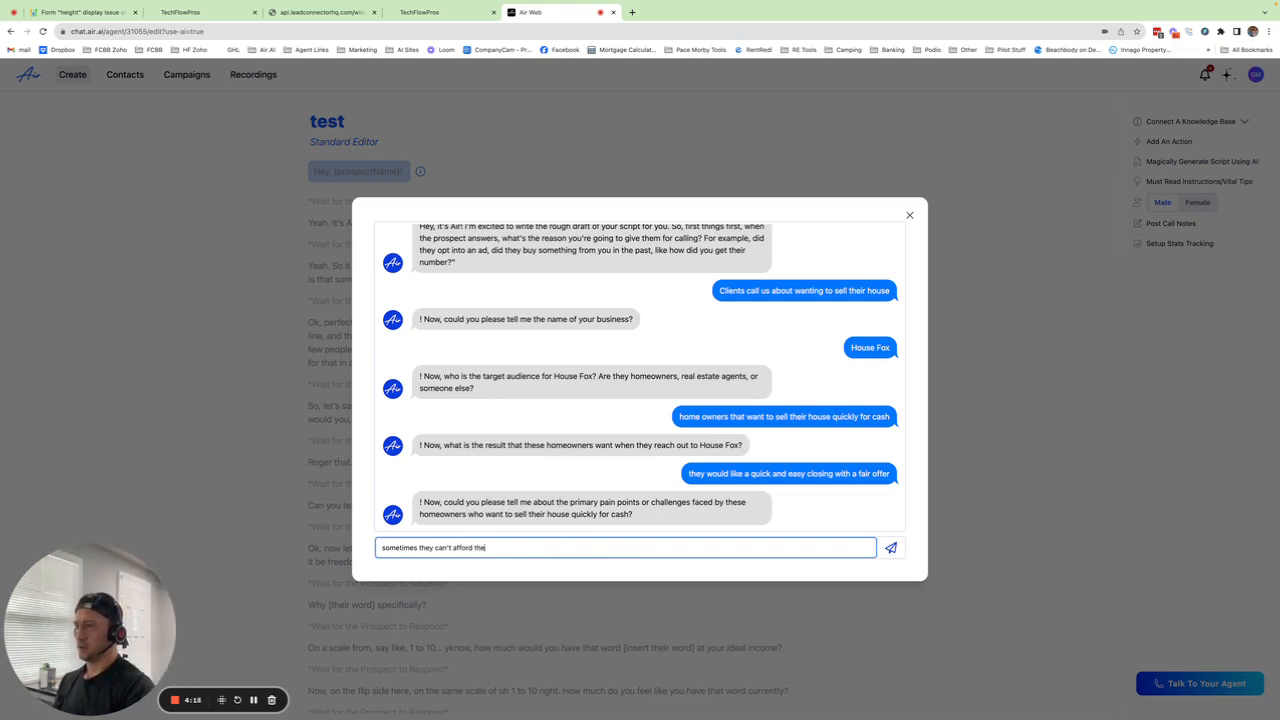
pyautogui.write('ir mortga')
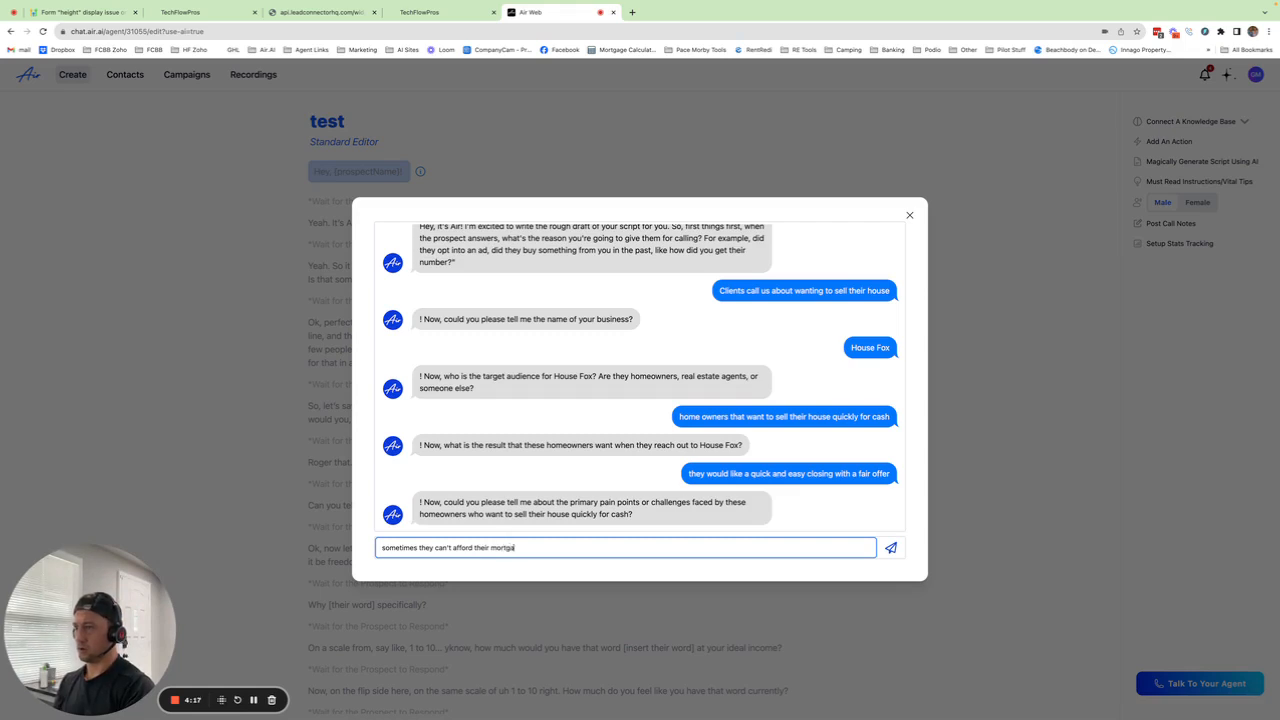
pyautogui.write('ge or ta')
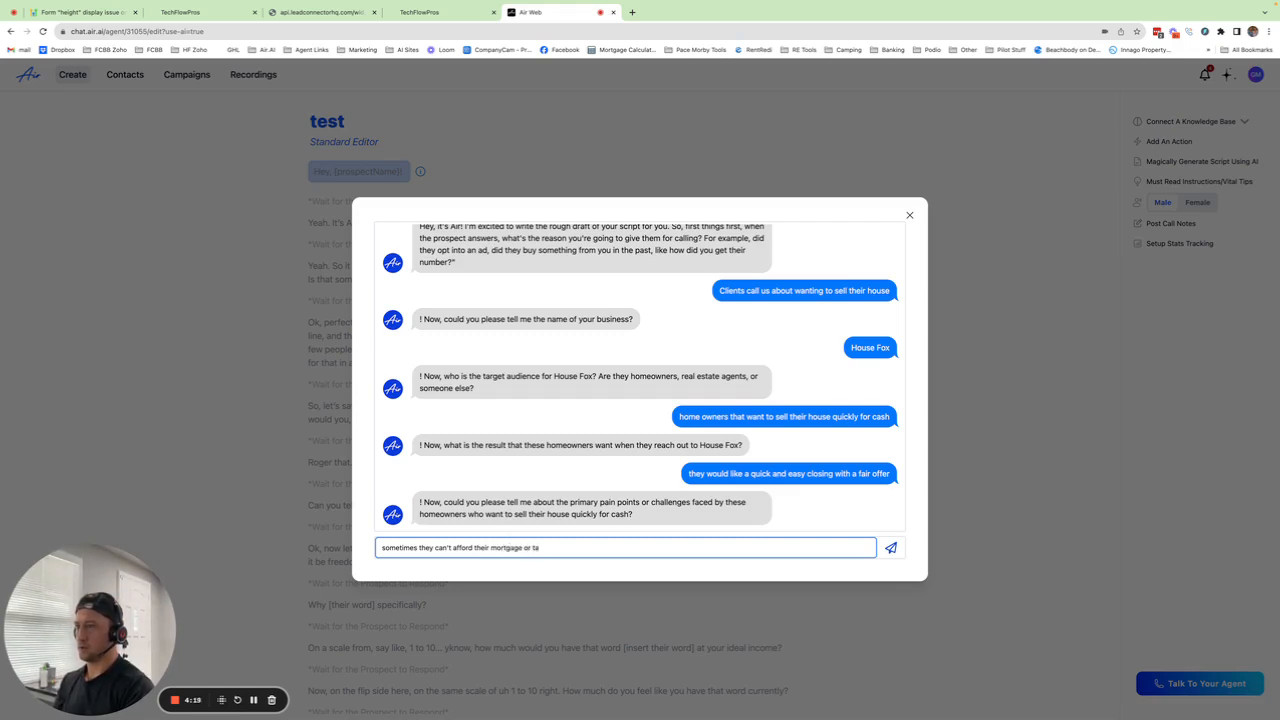
pyautogui.write('xes or maybe they need')
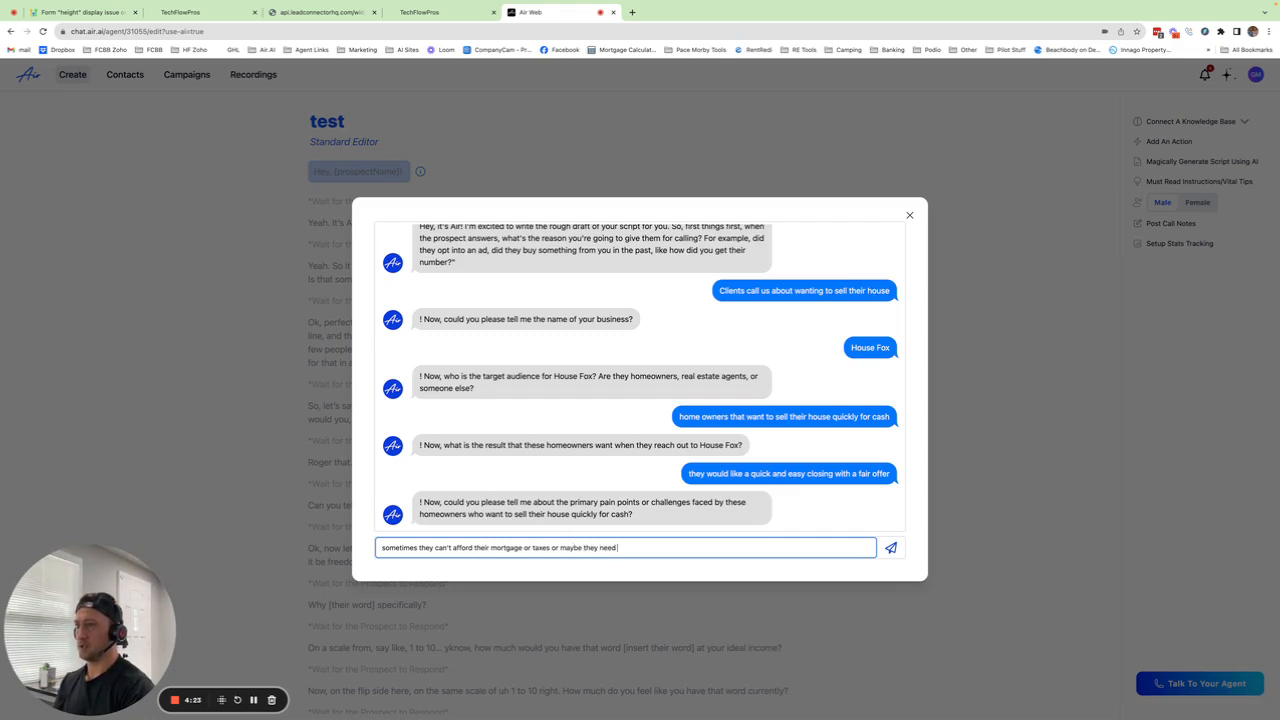
pyautogui.write(' to relocate fo')
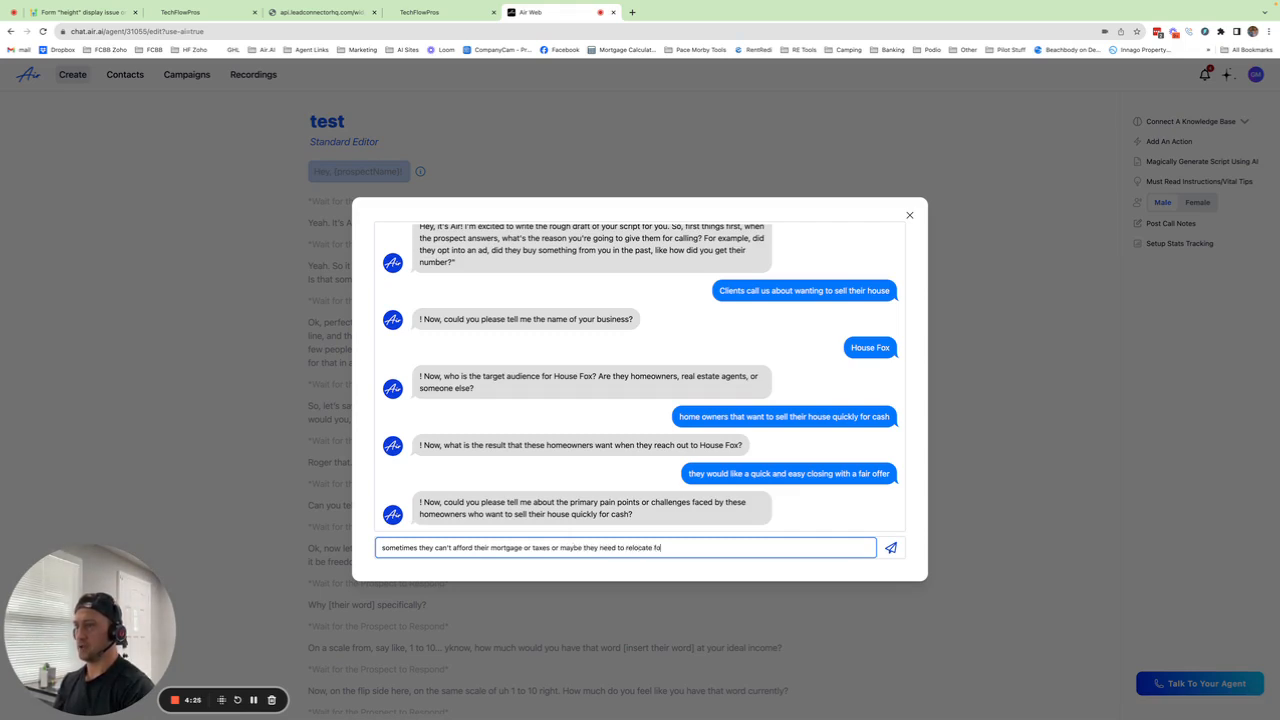
pyautogui.write('r a job')
# Step: Send the pain-points answer, then copy the generated House Fox script and close the writer
pyautogui.press('Return')
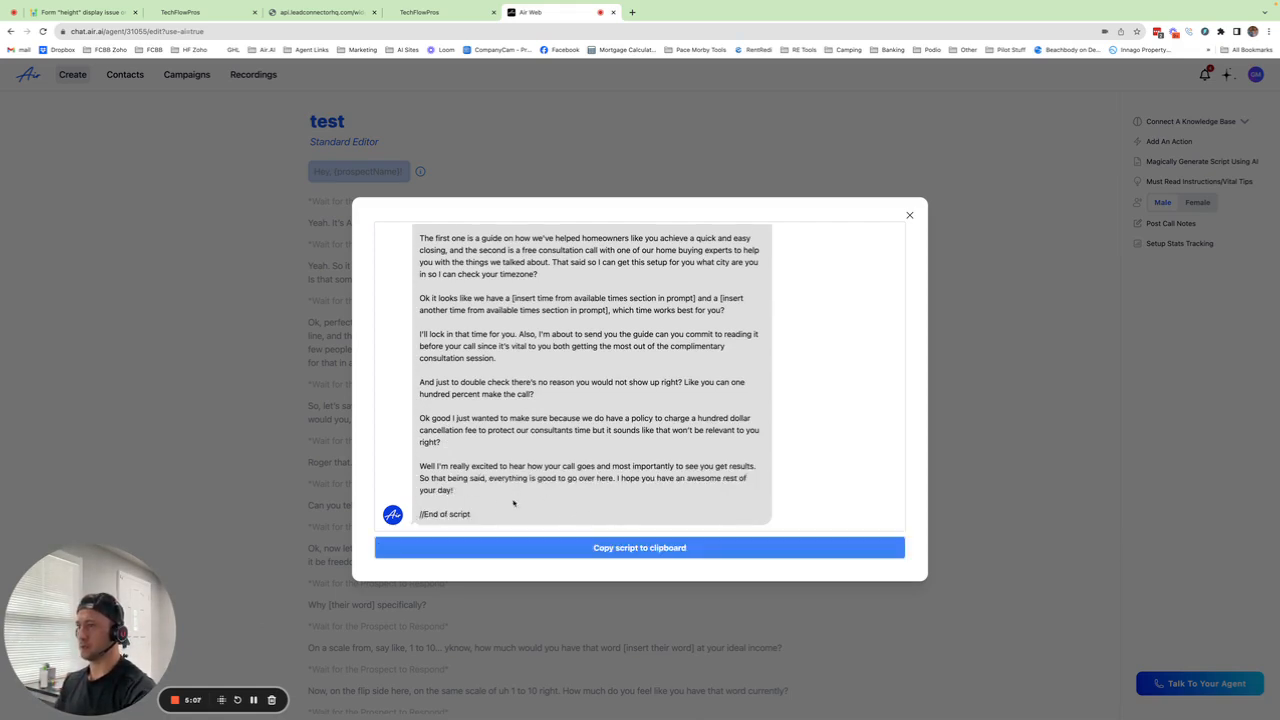
pyautogui.click(591, 549)
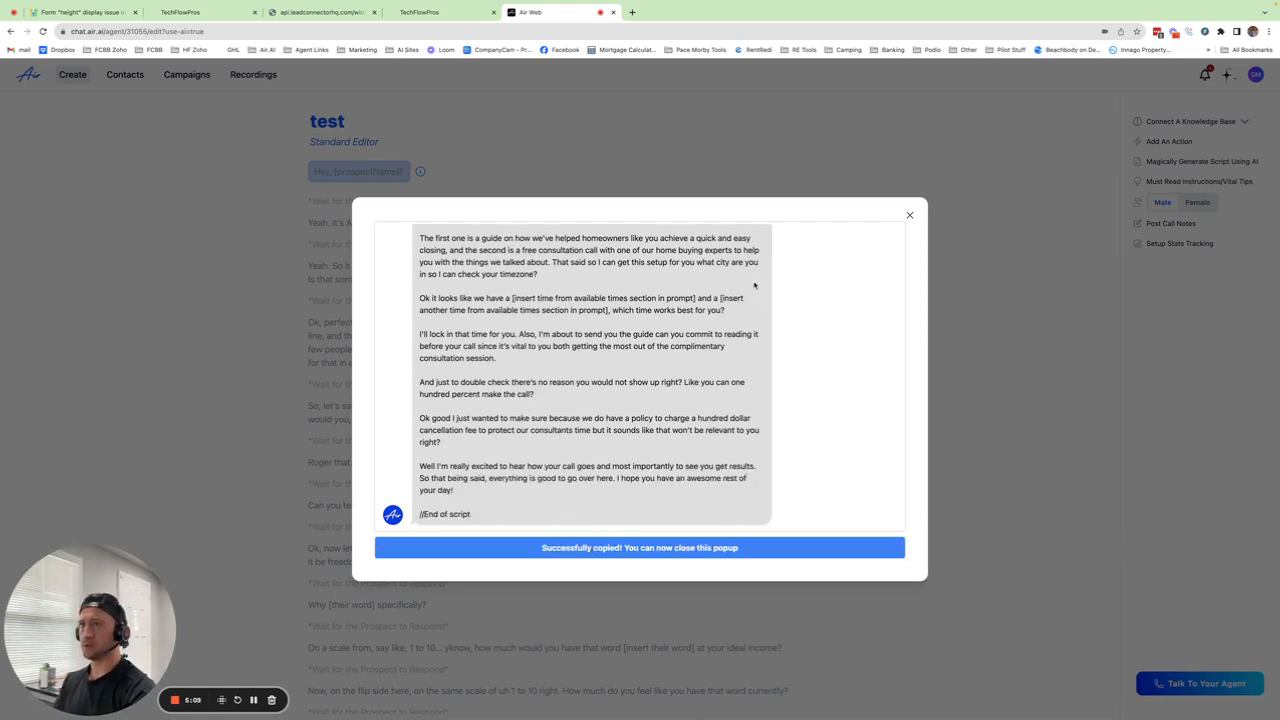
pyautogui.click(909, 215)
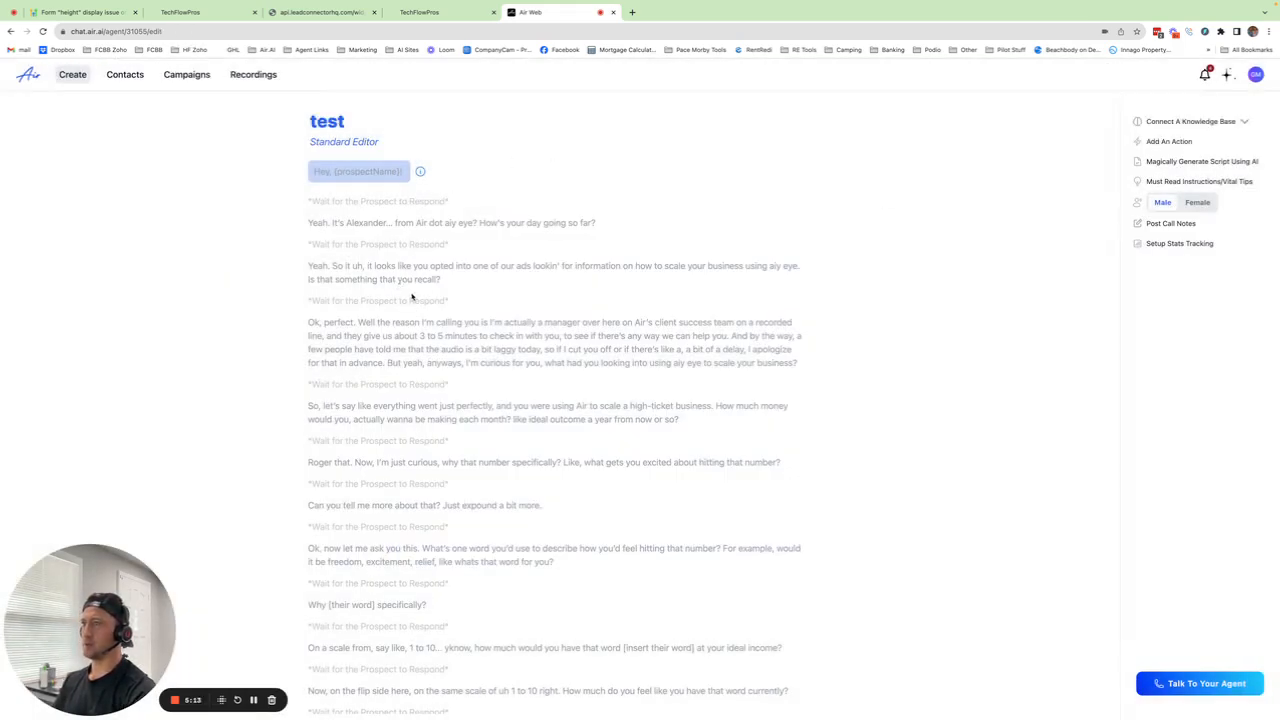
# Step: Replace the editor's old script with the pasted House Fox script
pyautogui.click(475, 286)
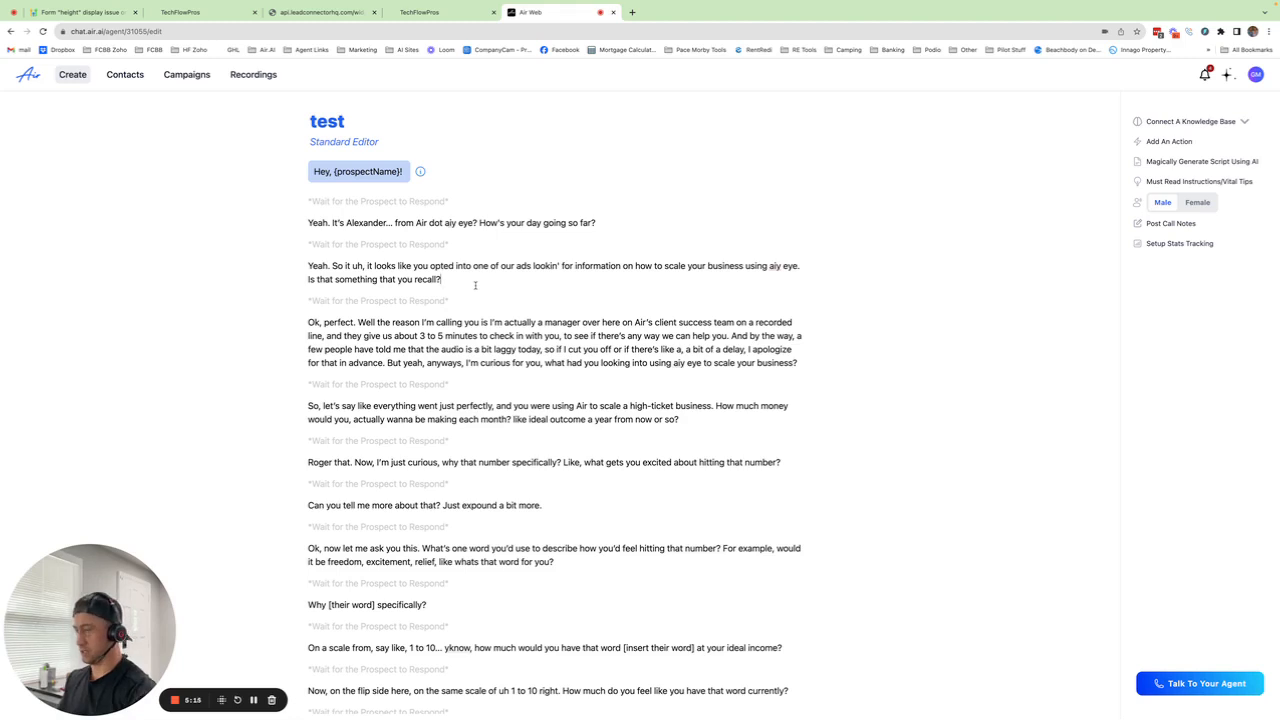
pyautogui.press('super+a')
pyautogui.press('BackSpace')
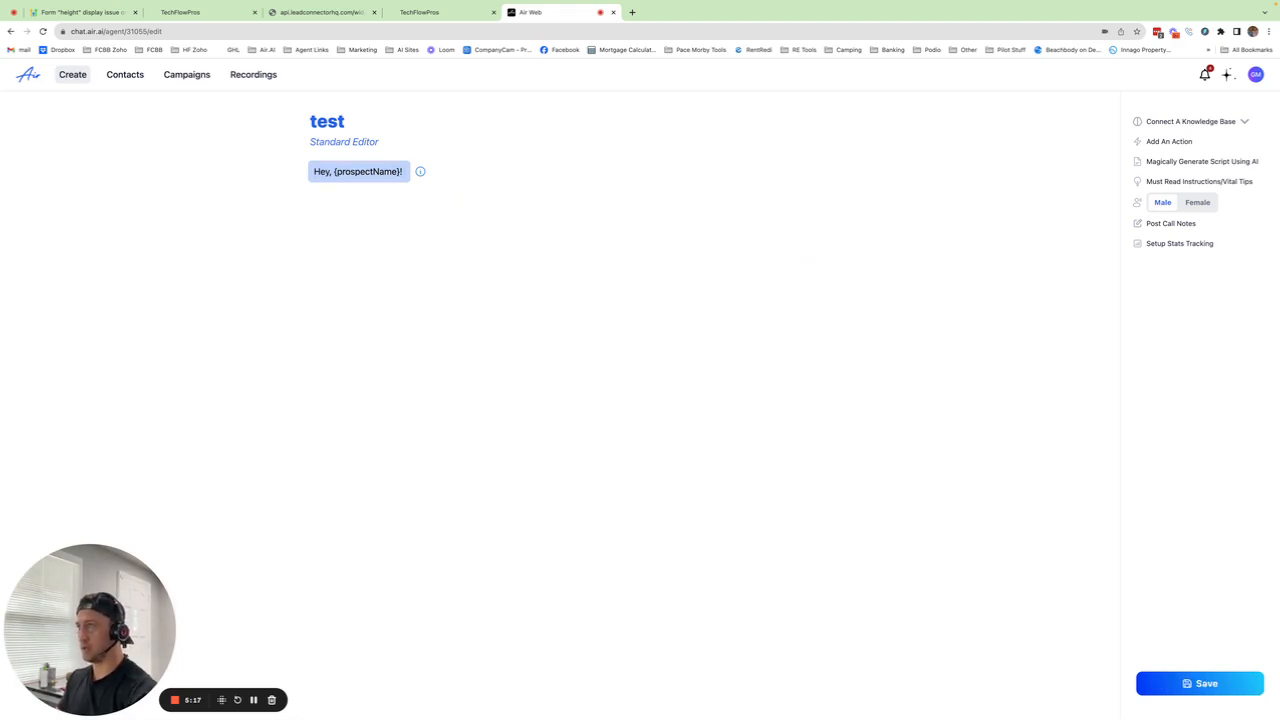
pyautogui.press('super+v')
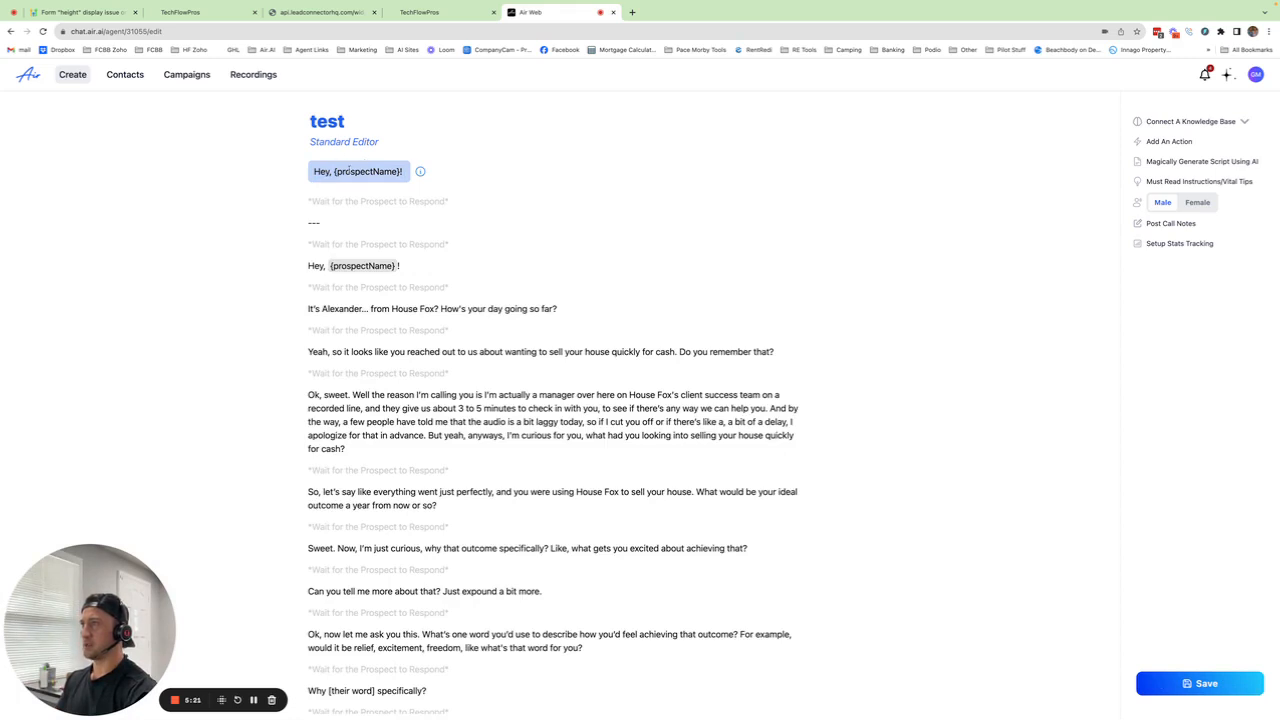
pyautogui.scroll(-1, 343, 169)
pyautogui.scroll(1, 346, 170)
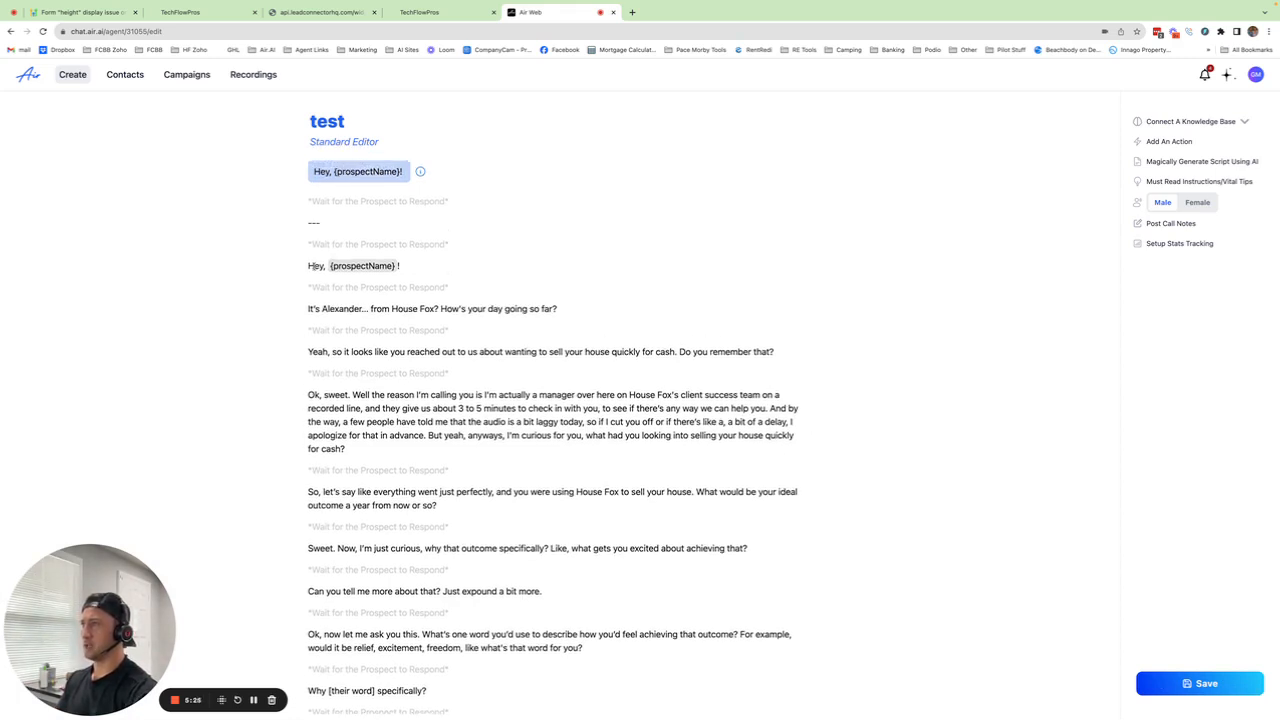
# Step: Delete the duplicate {prospectName} greeting, the extra wait line and the --- separator
pyautogui.moveTo(402, 266); pyautogui.dragTo(260, 265)
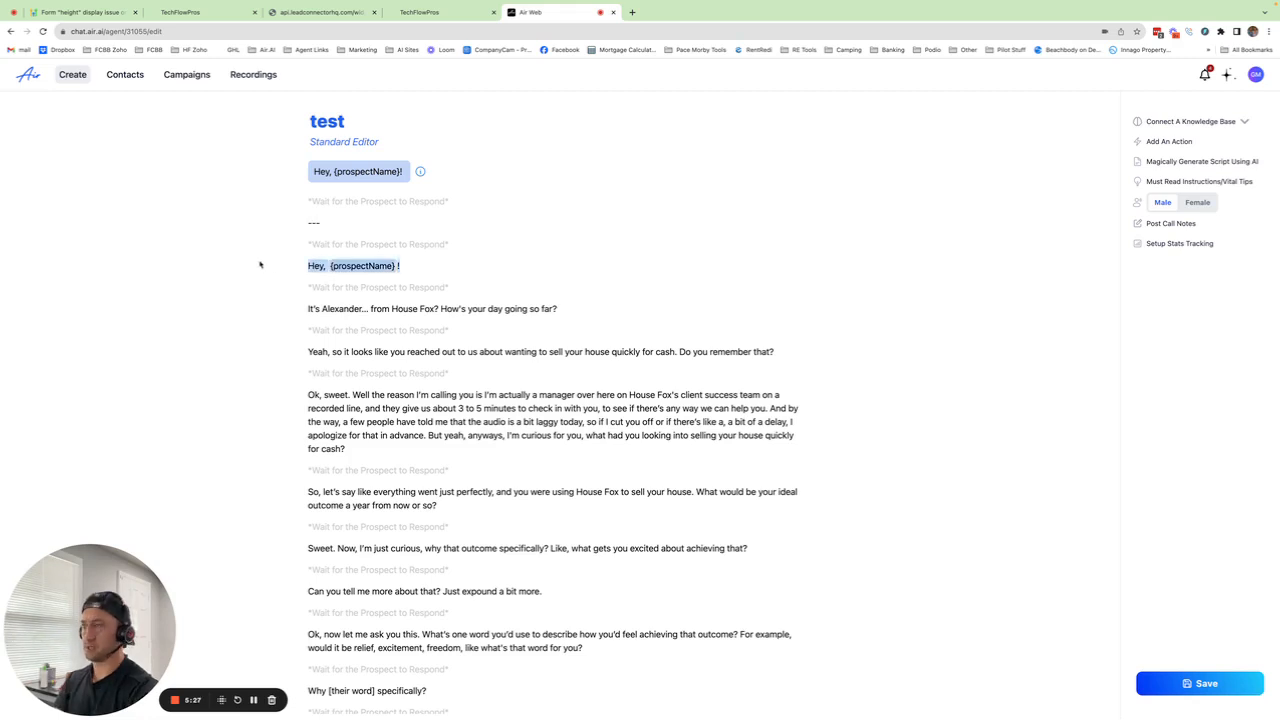
pyautogui.press('BackSpace')
pyautogui.press('BackSpace')
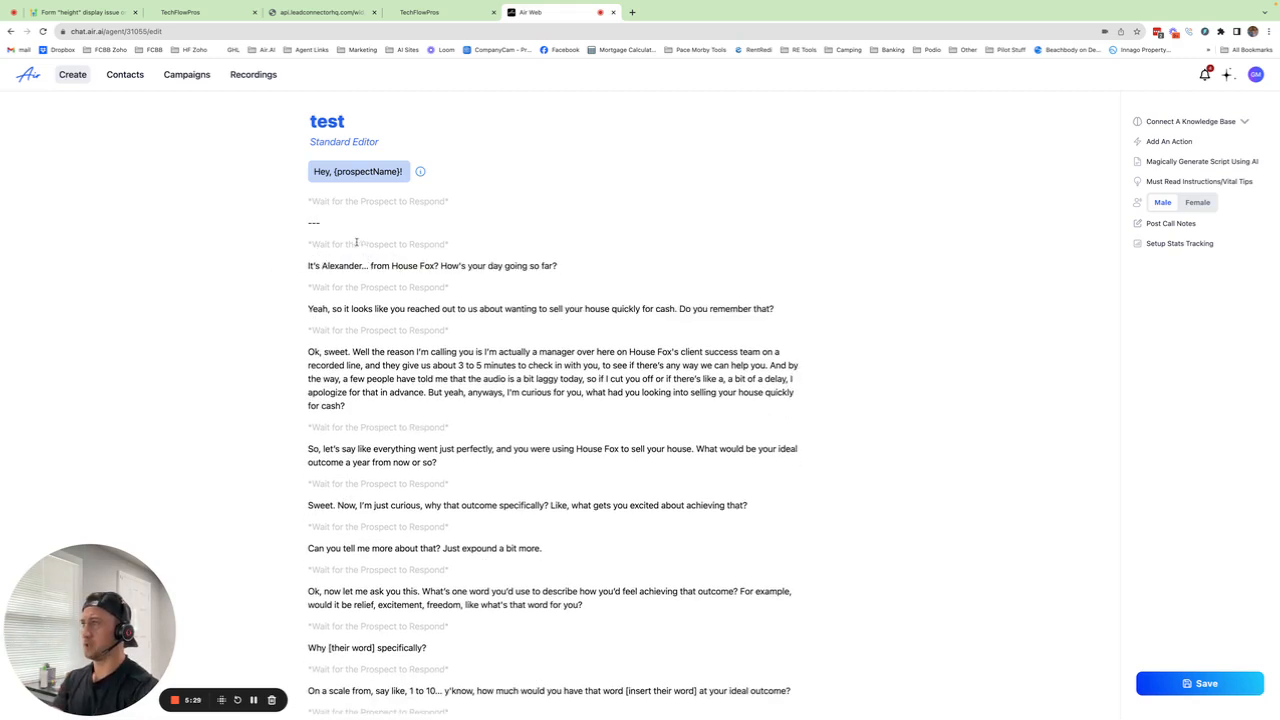
pyautogui.press('BackSpace')
pyautogui.moveTo(322, 223); pyautogui.dragTo(274, 221)
pyautogui.press('BackSpace')
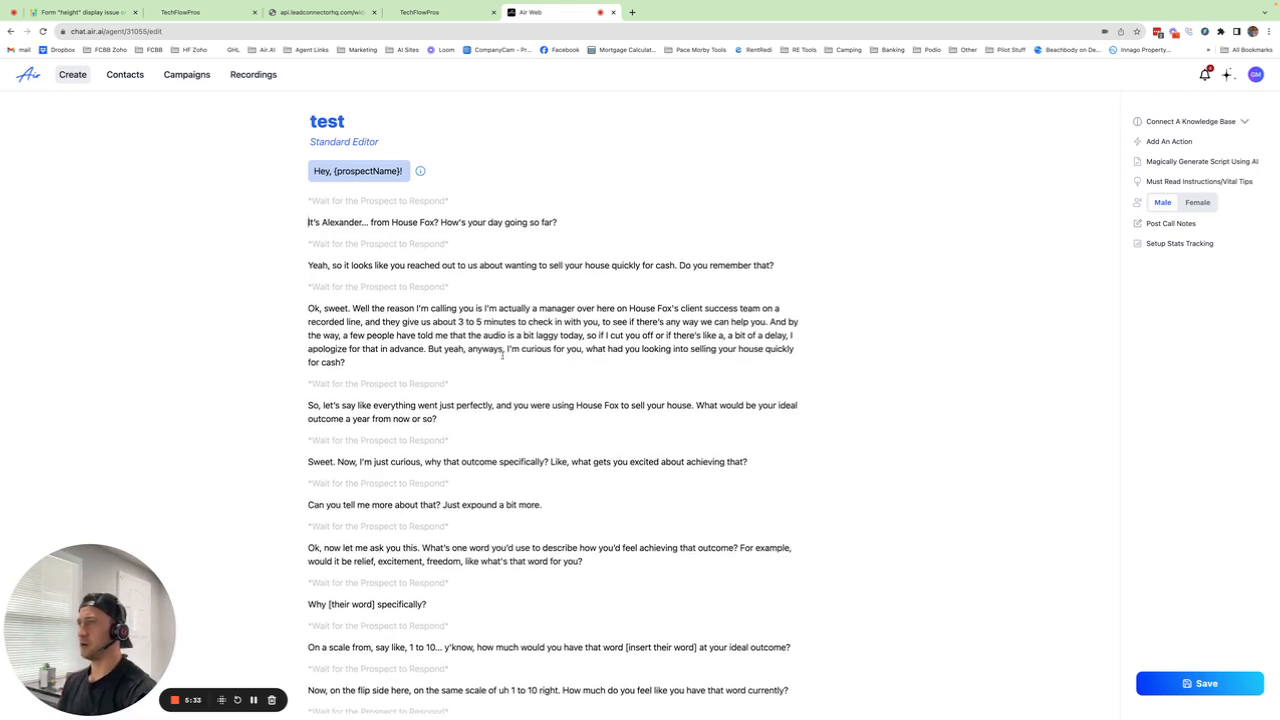
# Step: Remove the //End of script marker and the leftover empty last line
pyautogui.scroll(-5, 503, 357)
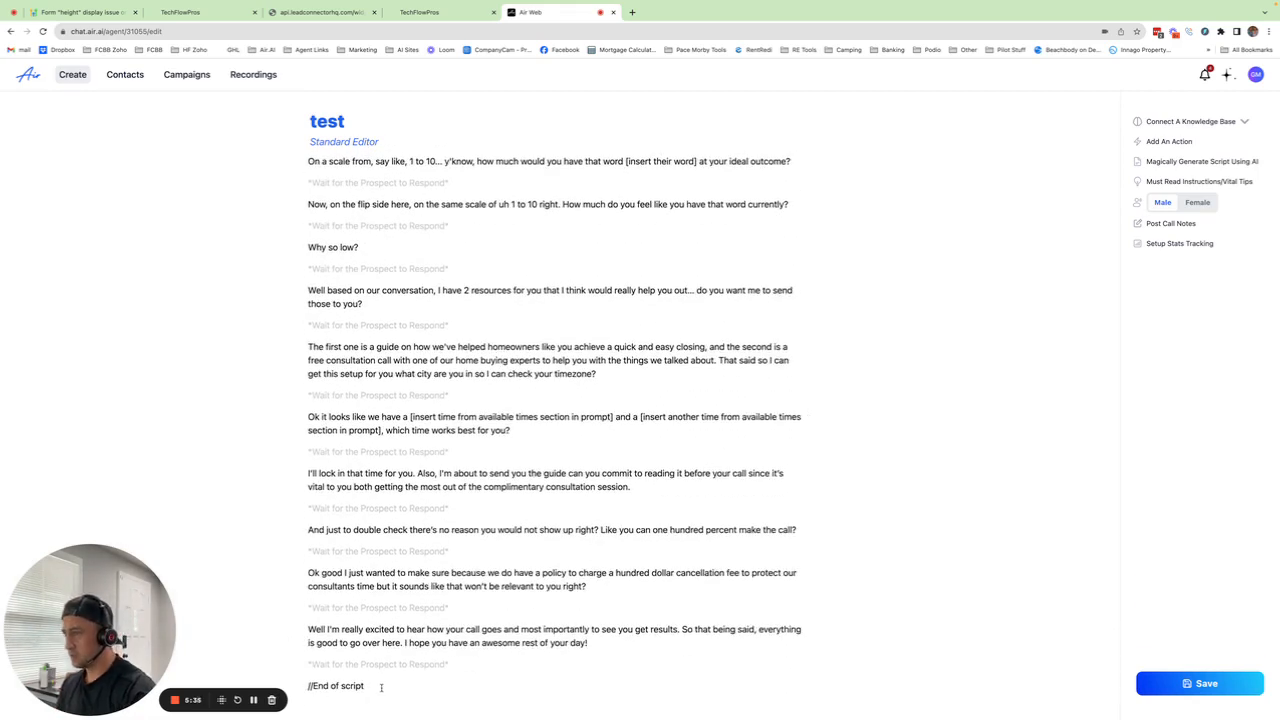
pyautogui.moveTo(383, 686); pyautogui.dragTo(292, 688)
pyautogui.press('BackSpace')
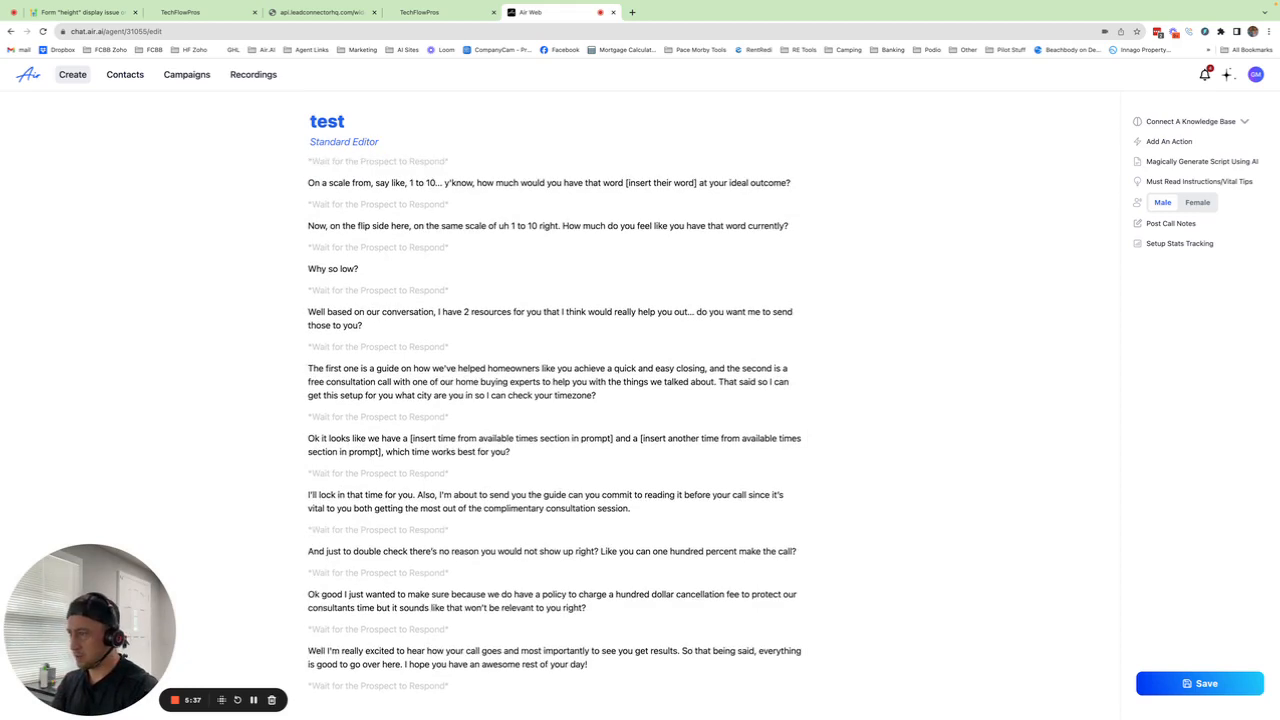
pyautogui.press('BackSpace')
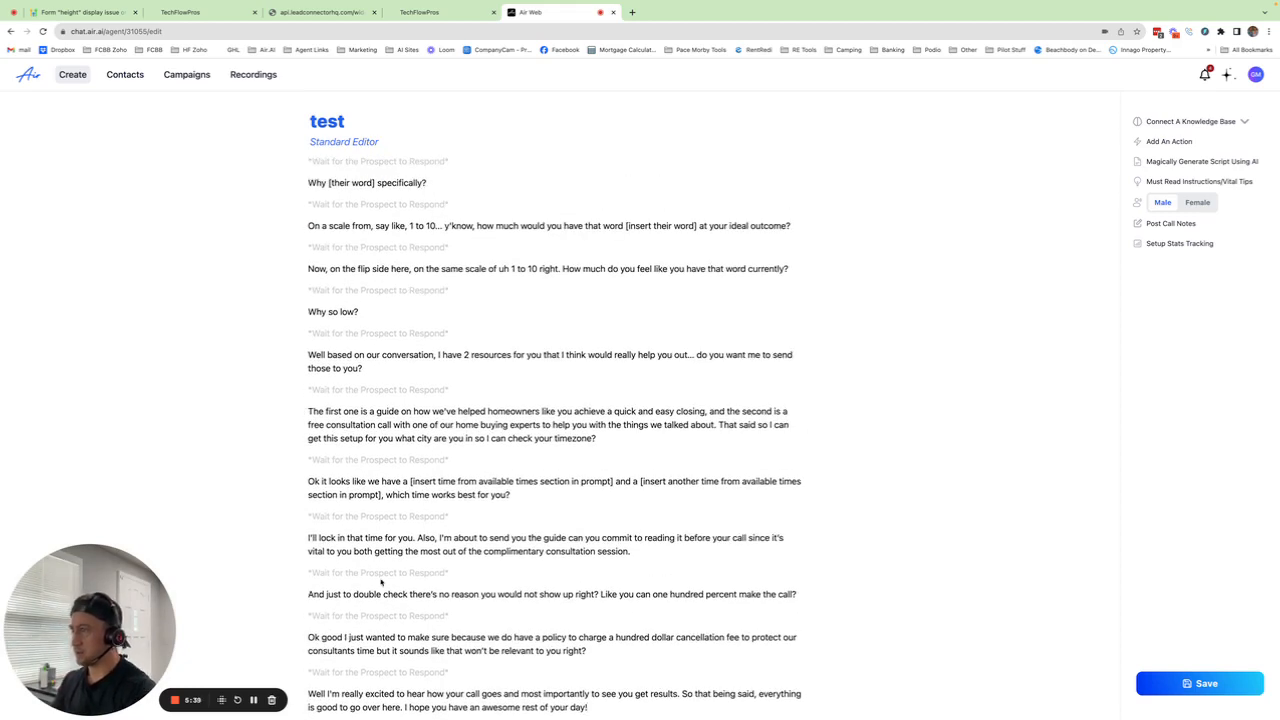
pyautogui.scroll(10, 380, 582)
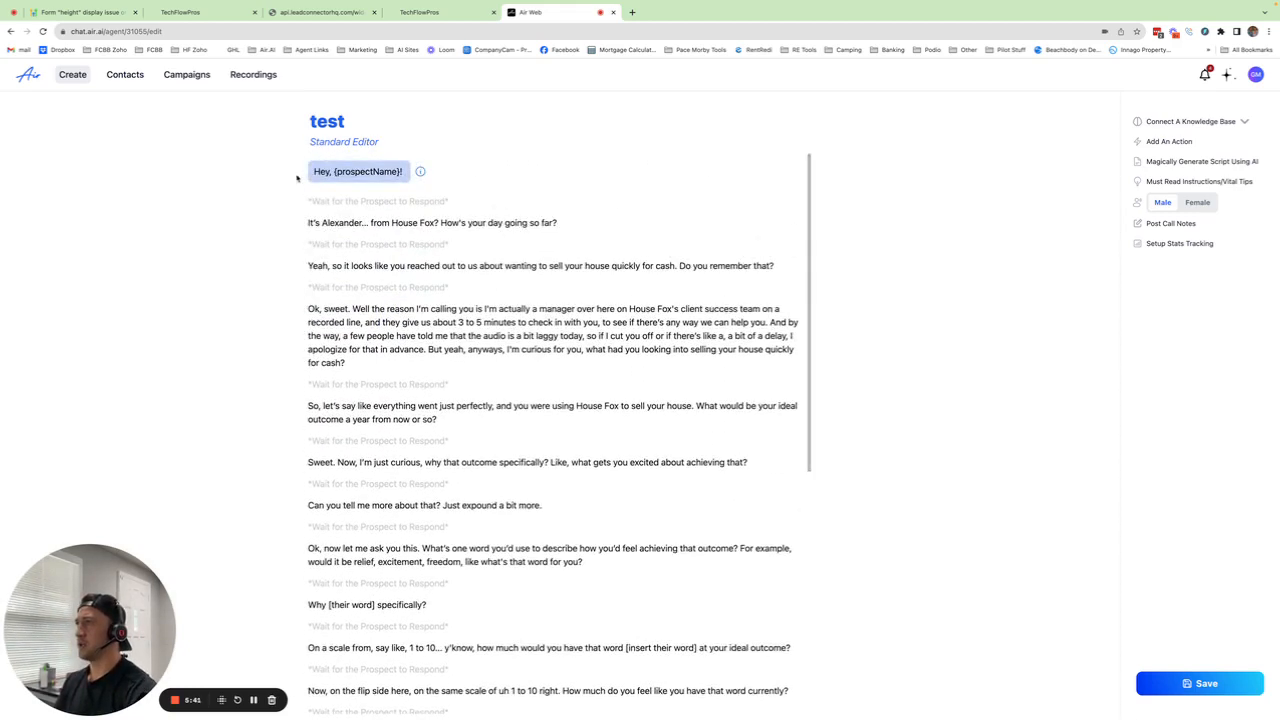
pyautogui.scroll(-1, 322, 172)
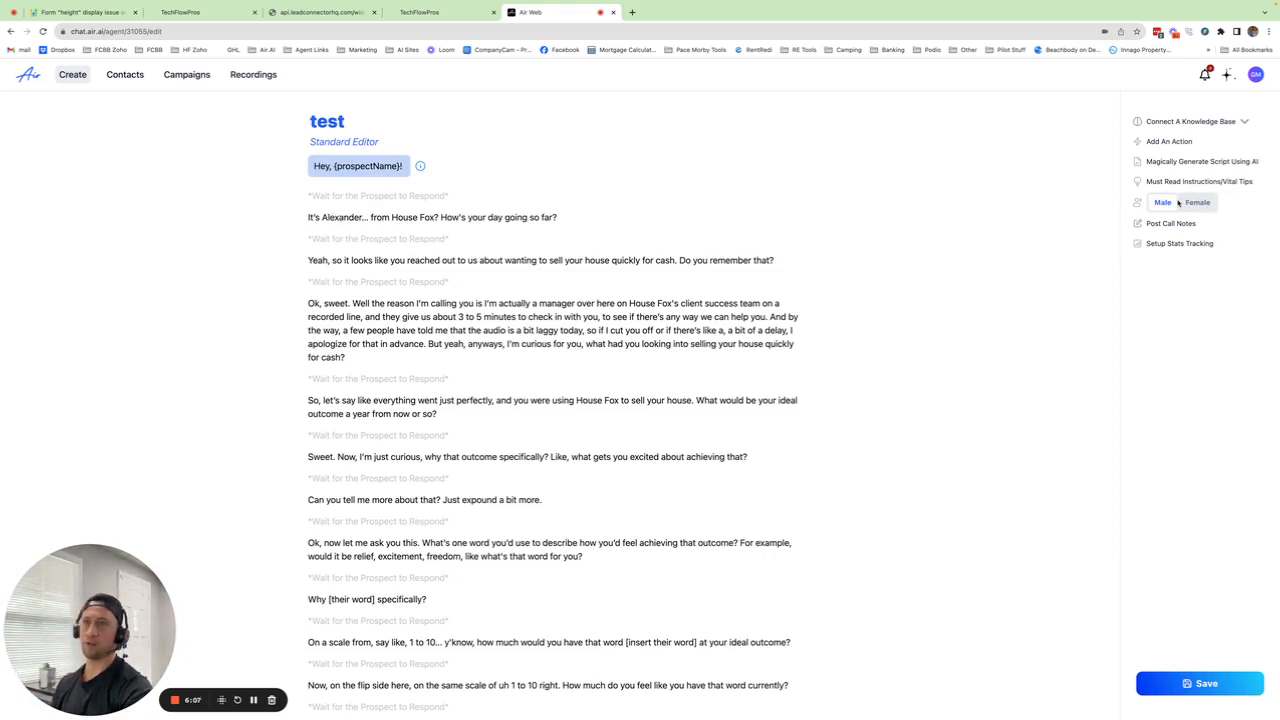
# Step: Leave the knowledge base unconnected and save the test agent's updated script
pyautogui.click(1183, 121)
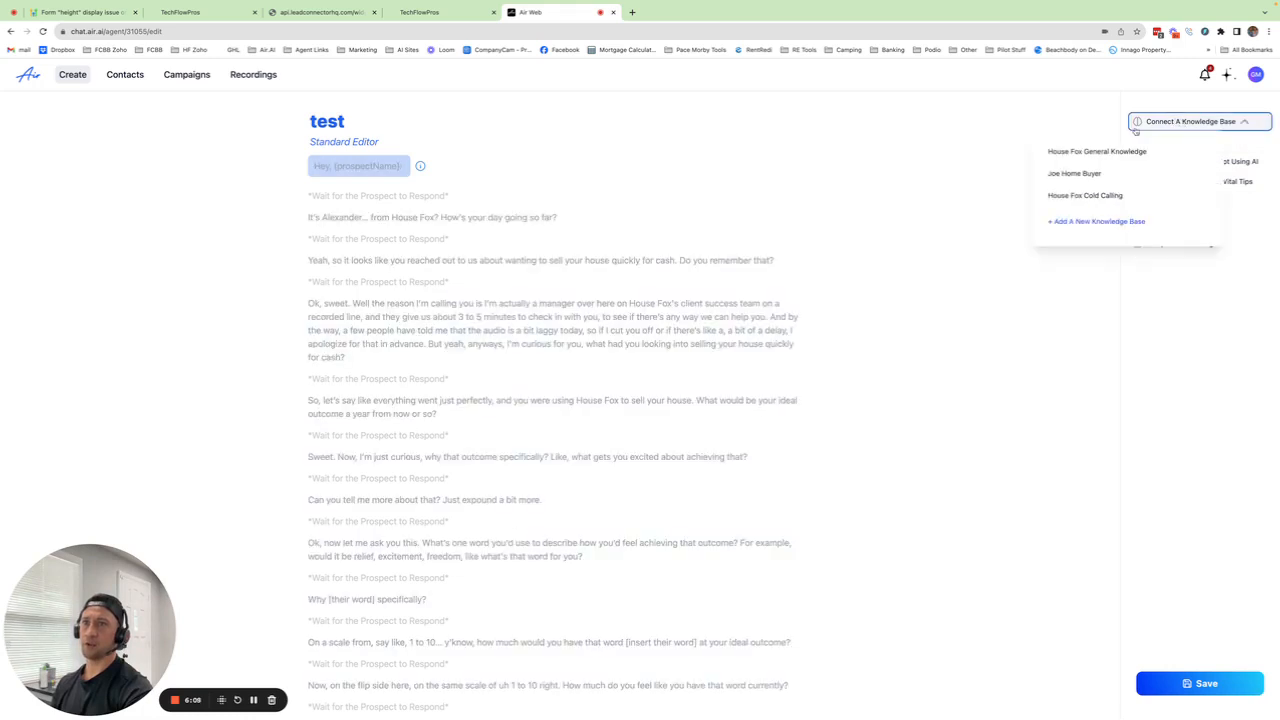
pyautogui.click(1095, 122)
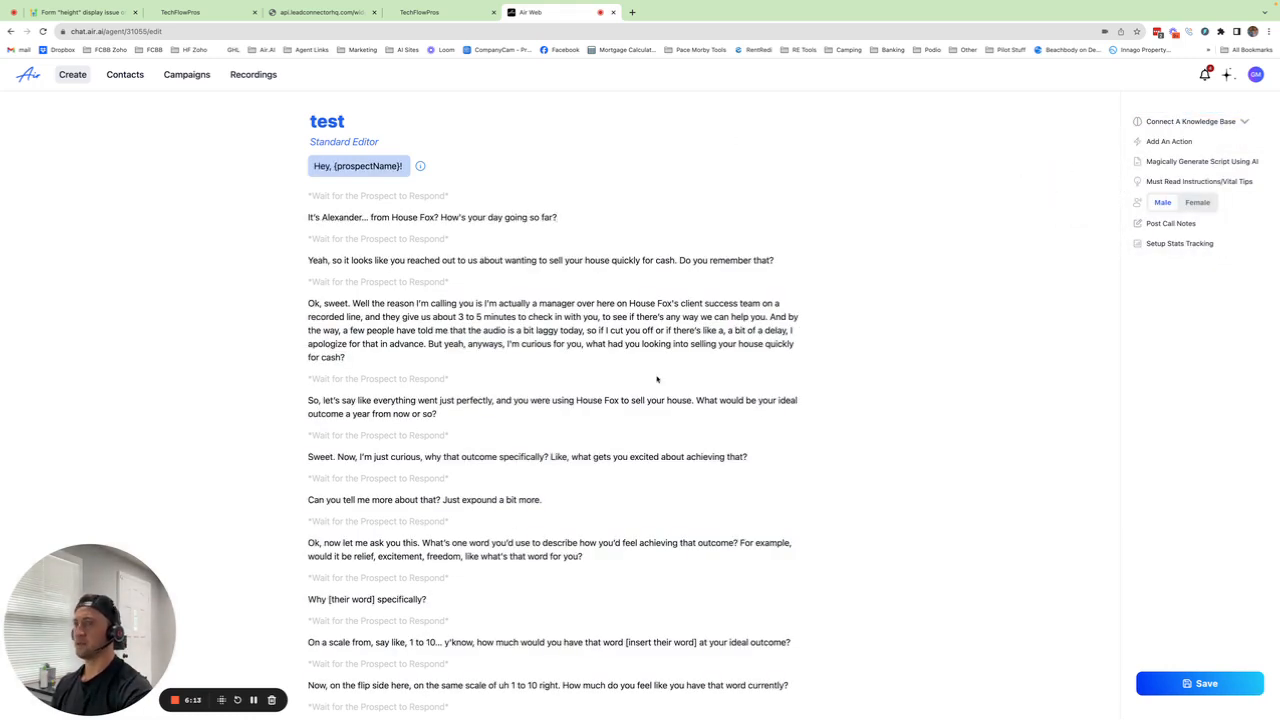
pyautogui.scroll(-3, 657, 379)
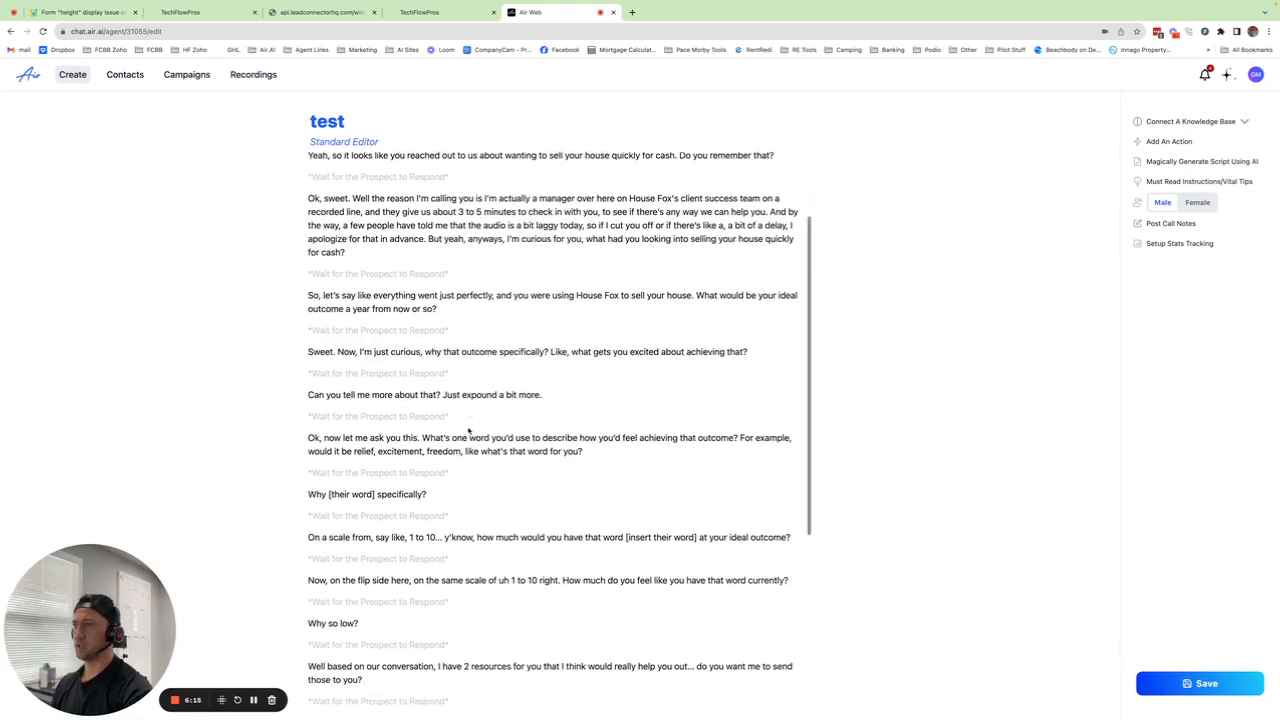
pyautogui.scroll(-6, 468, 430)
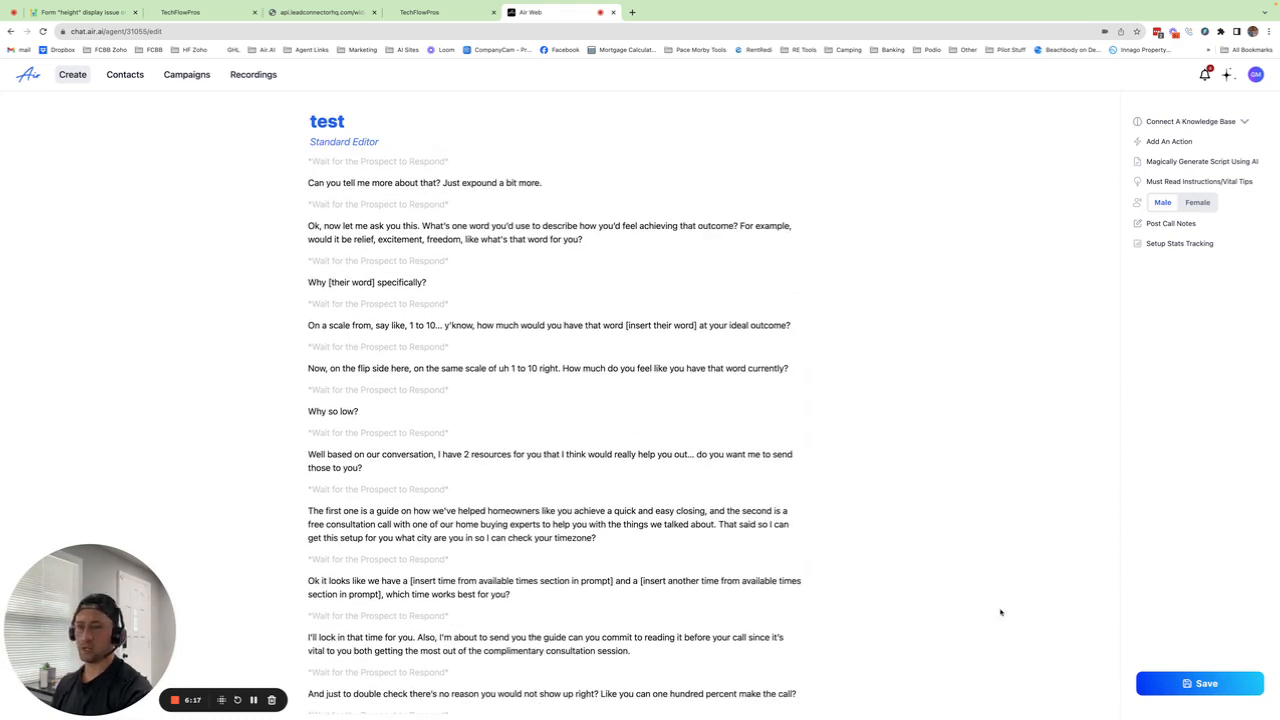
pyautogui.click(1168, 684)
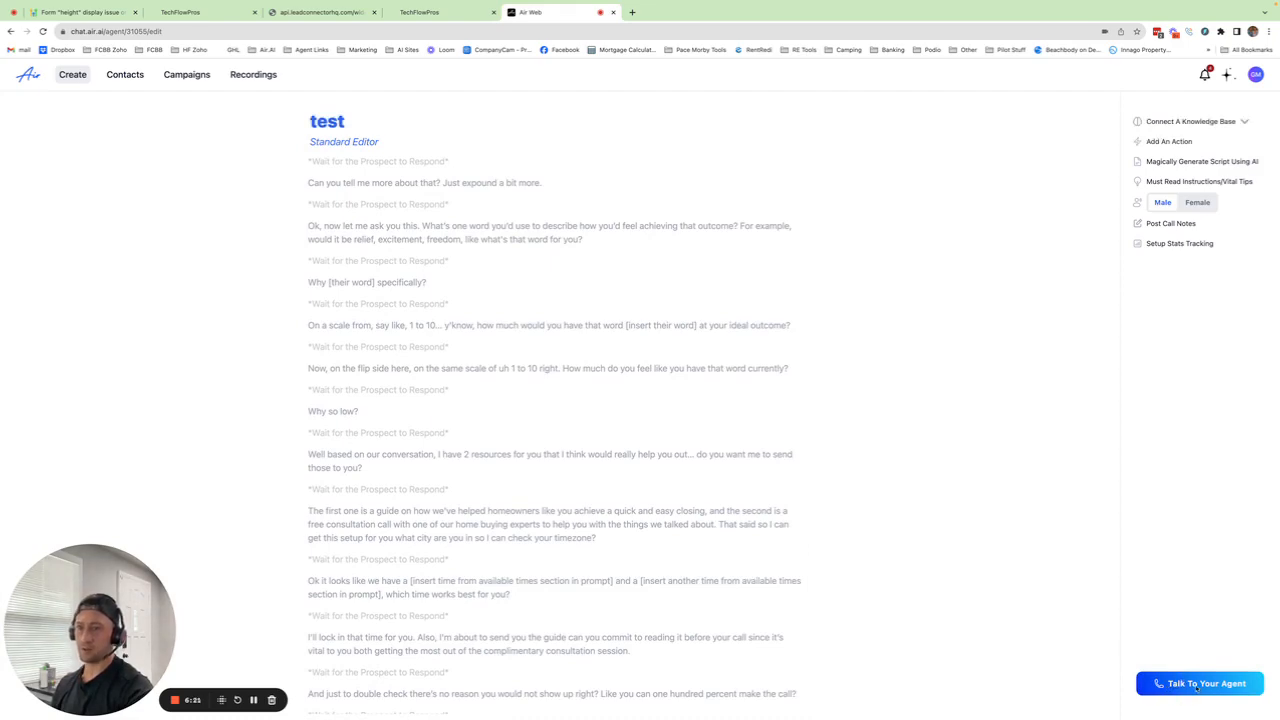
# Step: Open the Talk To Your Agent call request and close it without calling
pyautogui.click(1197, 686)
pyautogui.click(595, 392)
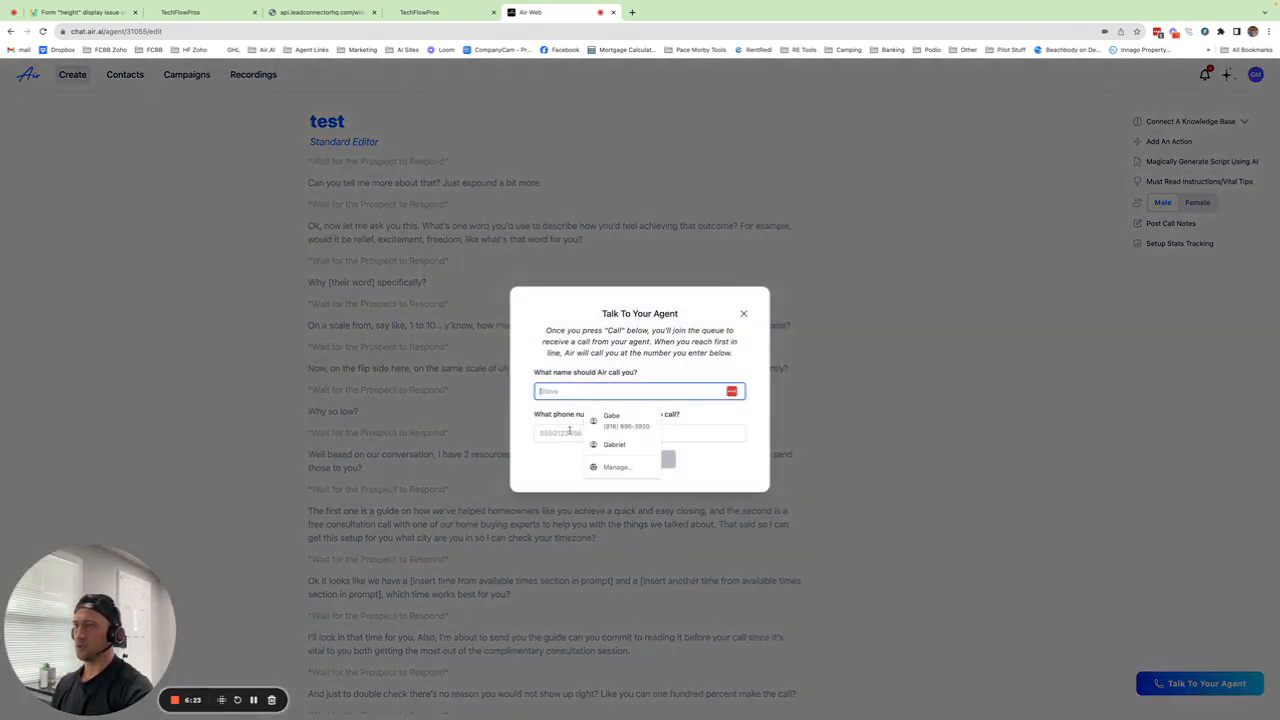
pyautogui.click(560, 326)
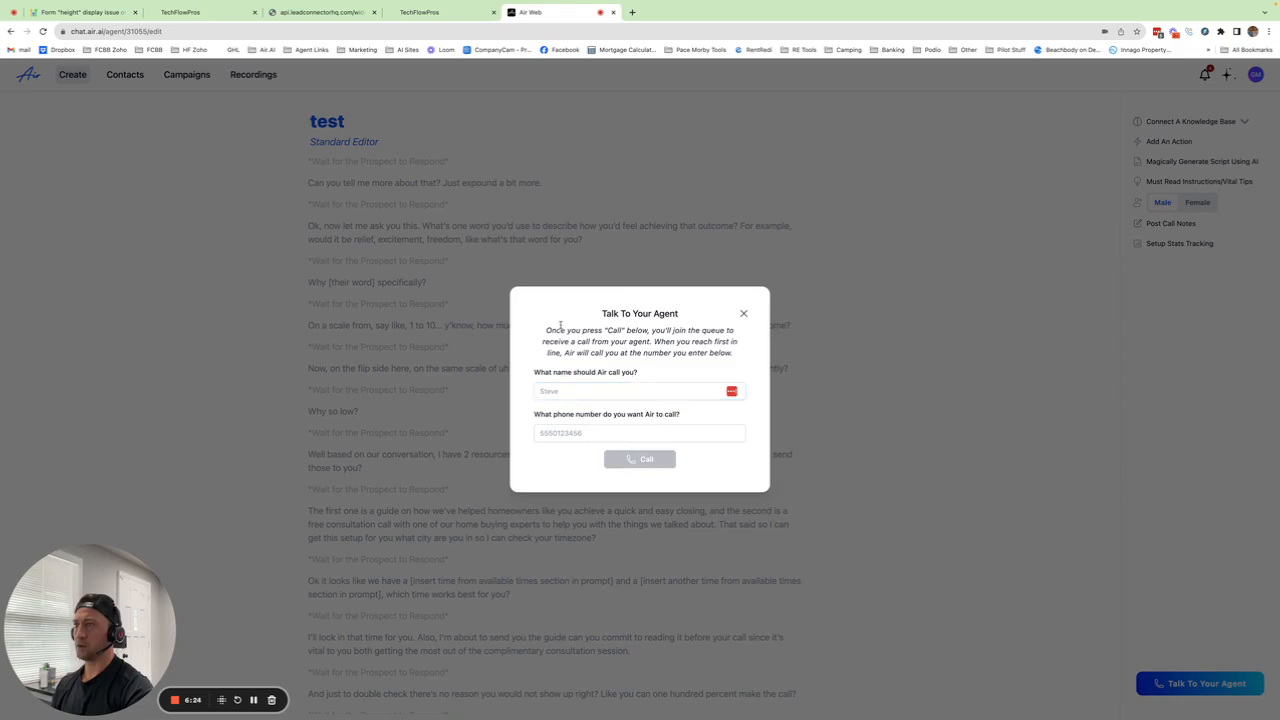
pyautogui.click(743, 313)
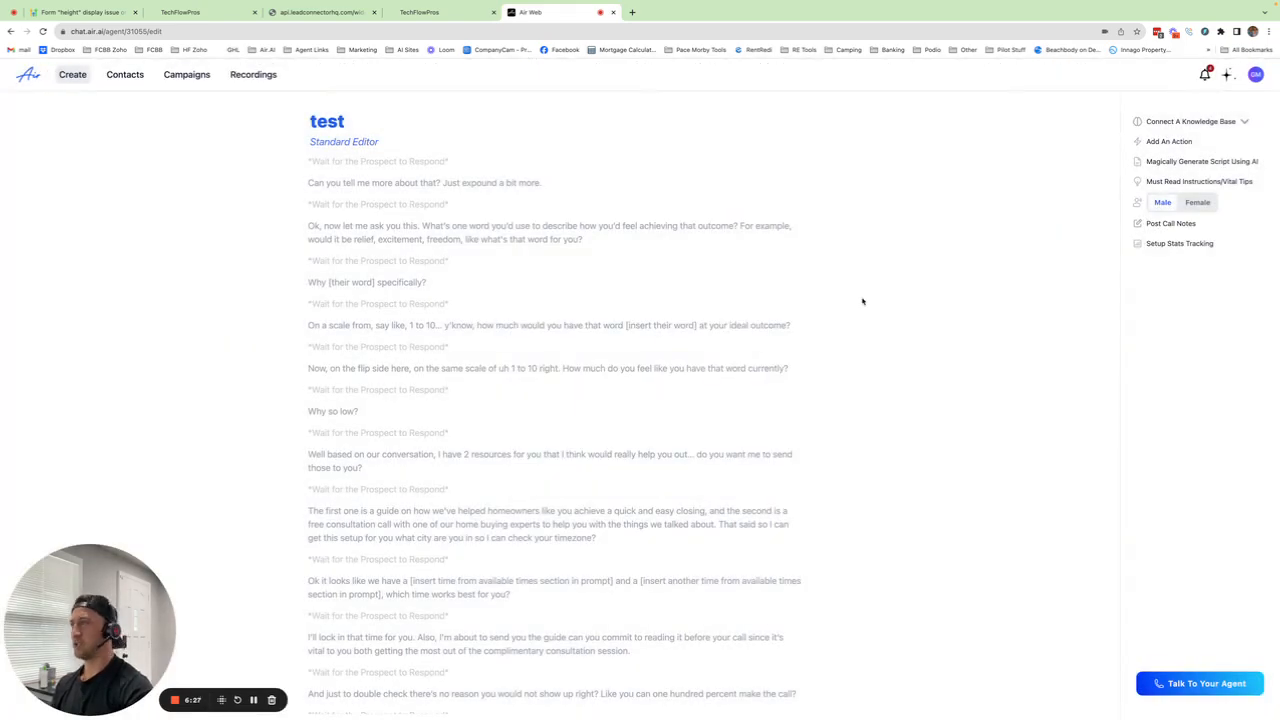